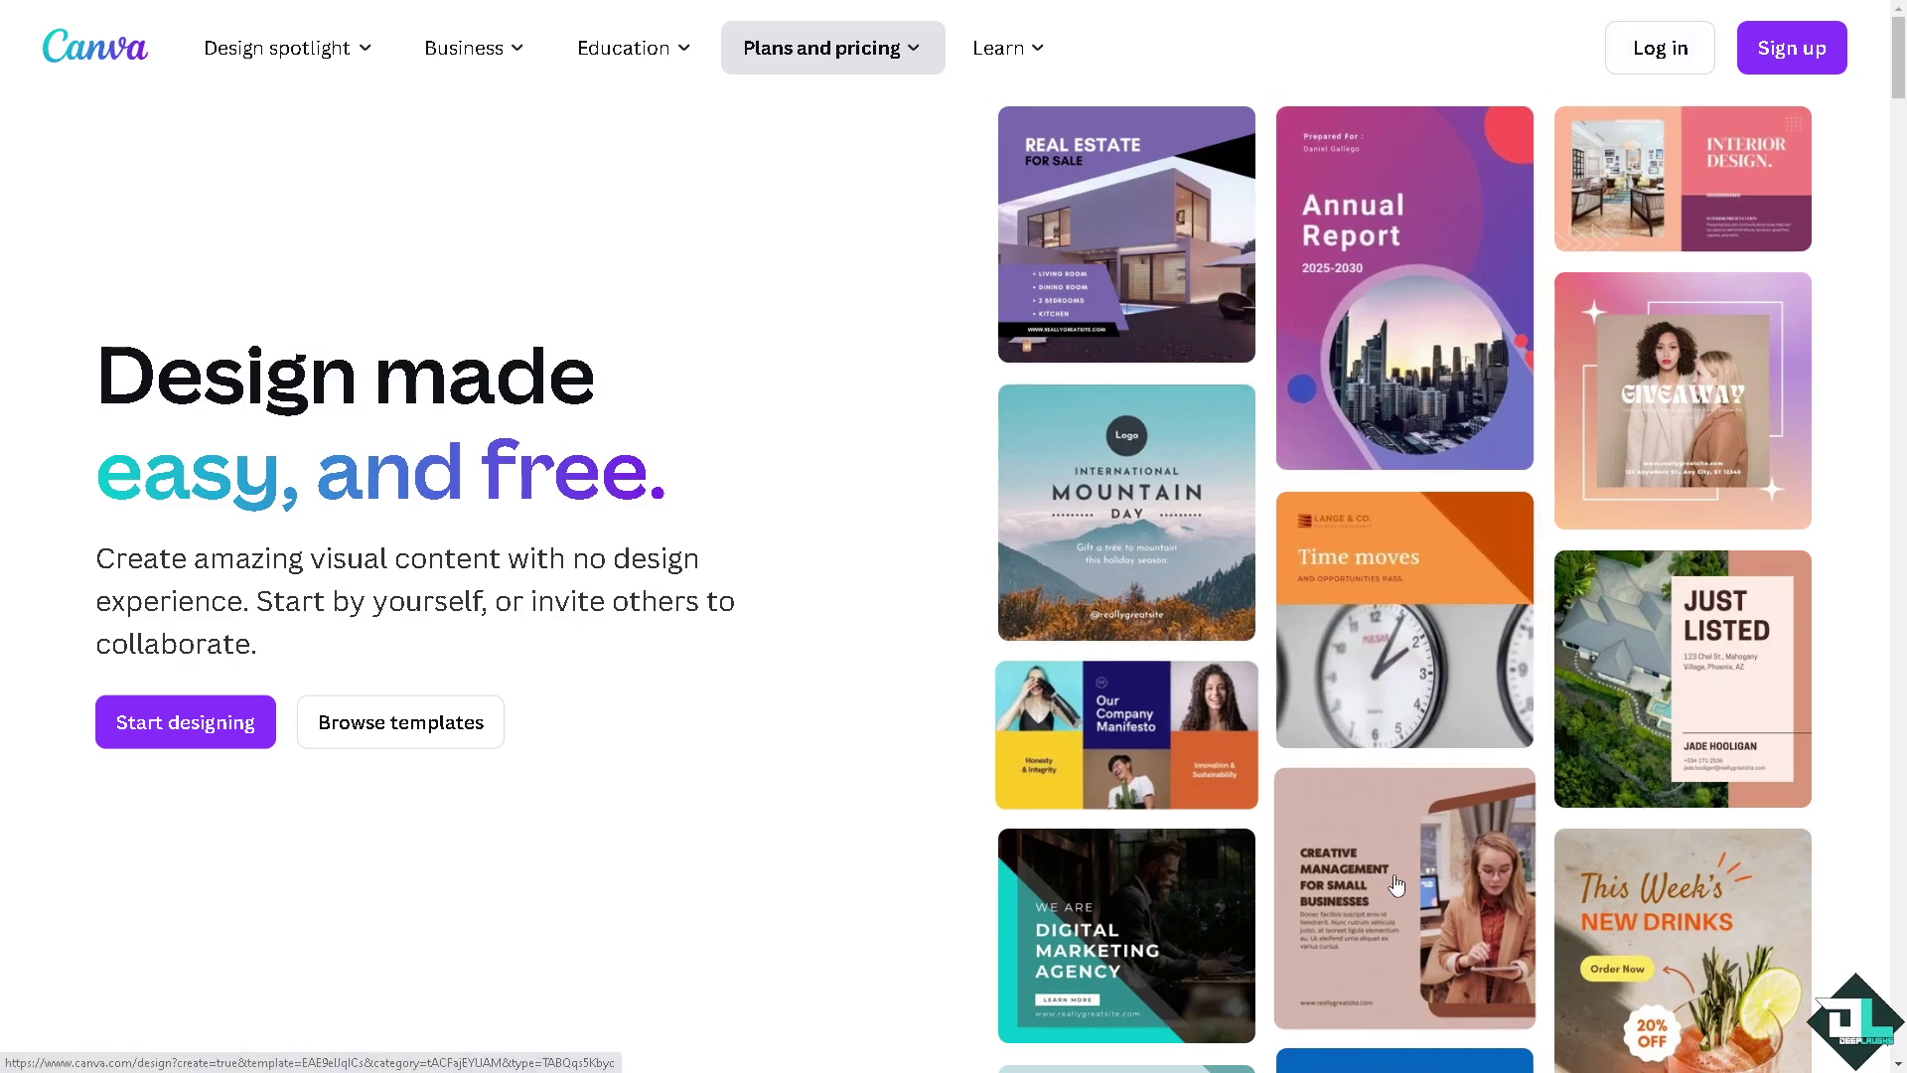
# Start signing in to Canva and bring up the alternative sign-in options
pyautogui.click(1792, 48)
pyautogui.click(937, 730)
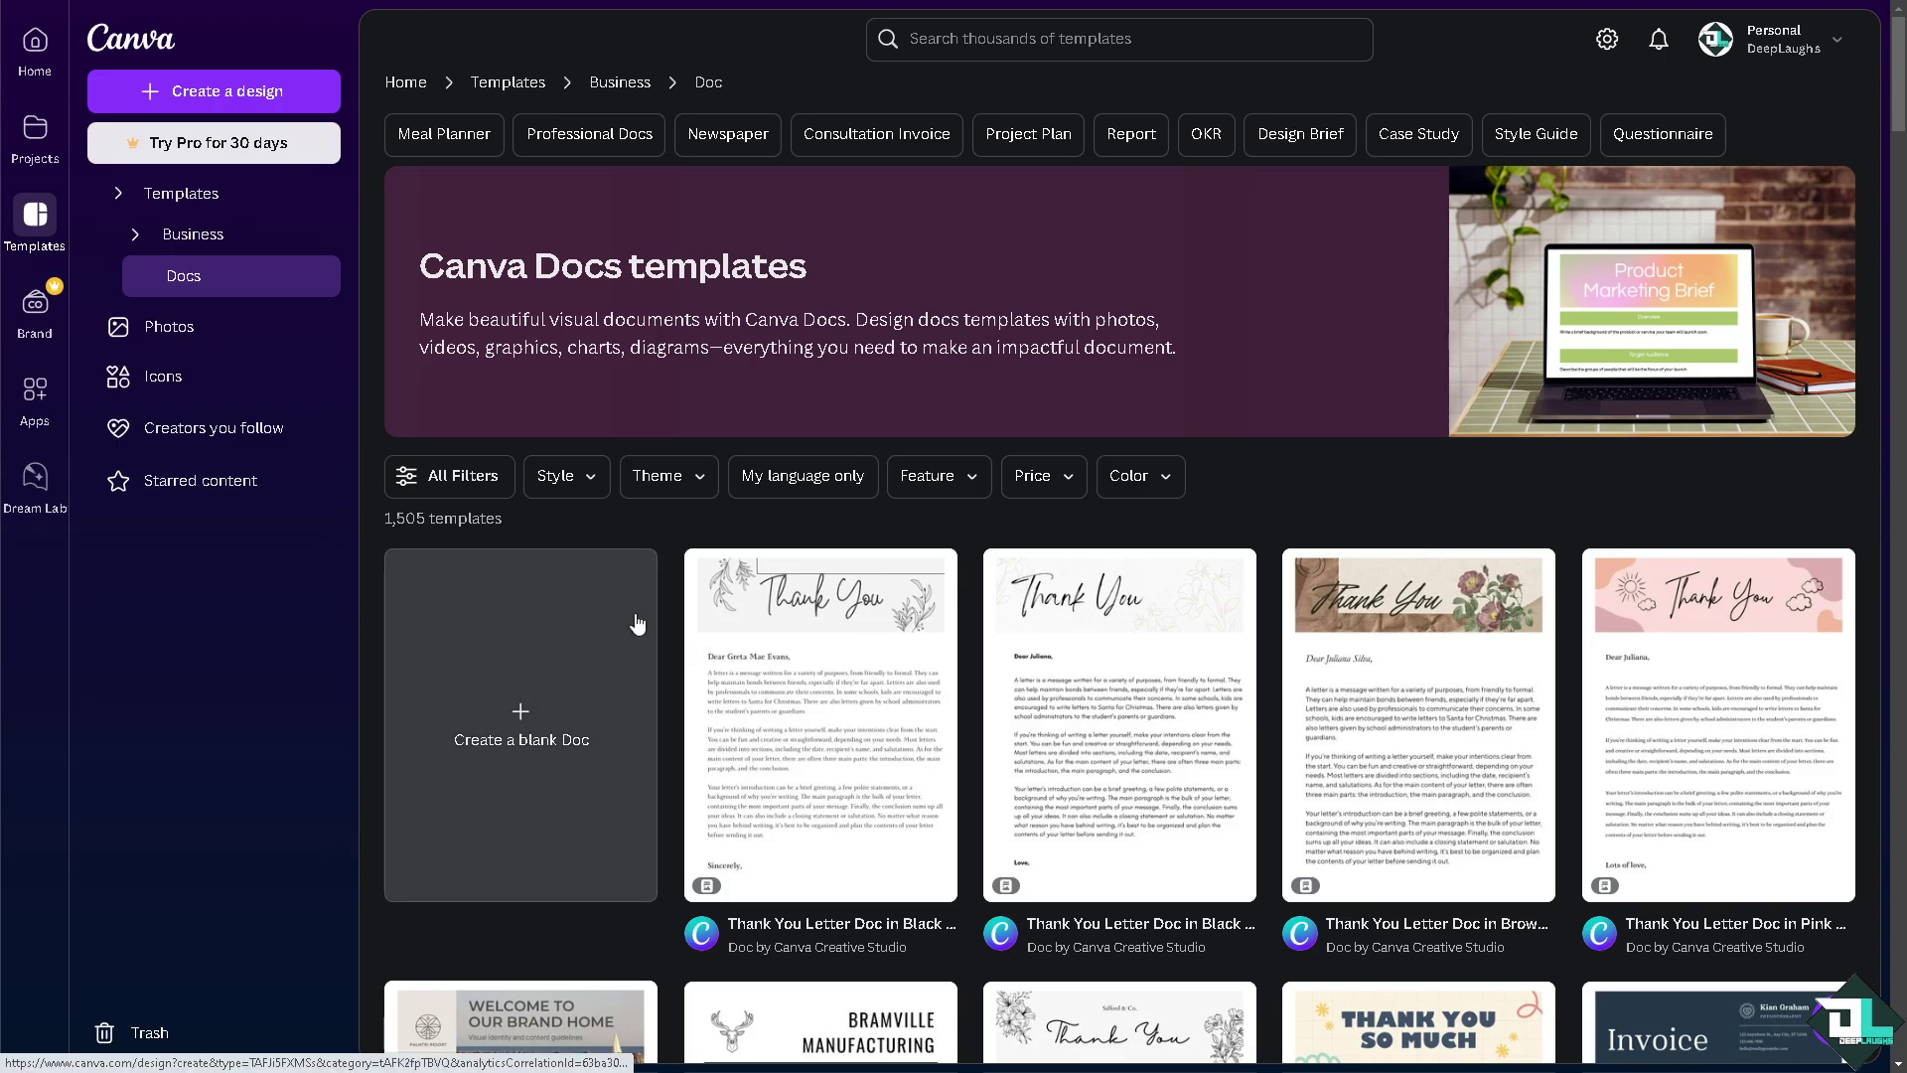
# Open the Orange and Green Autumn Honeymoon Destinations reel from Social Media > Instagram Reels
pyautogui.scroll(-3, 634, 622)
pyautogui.scroll(3, 625, 605)
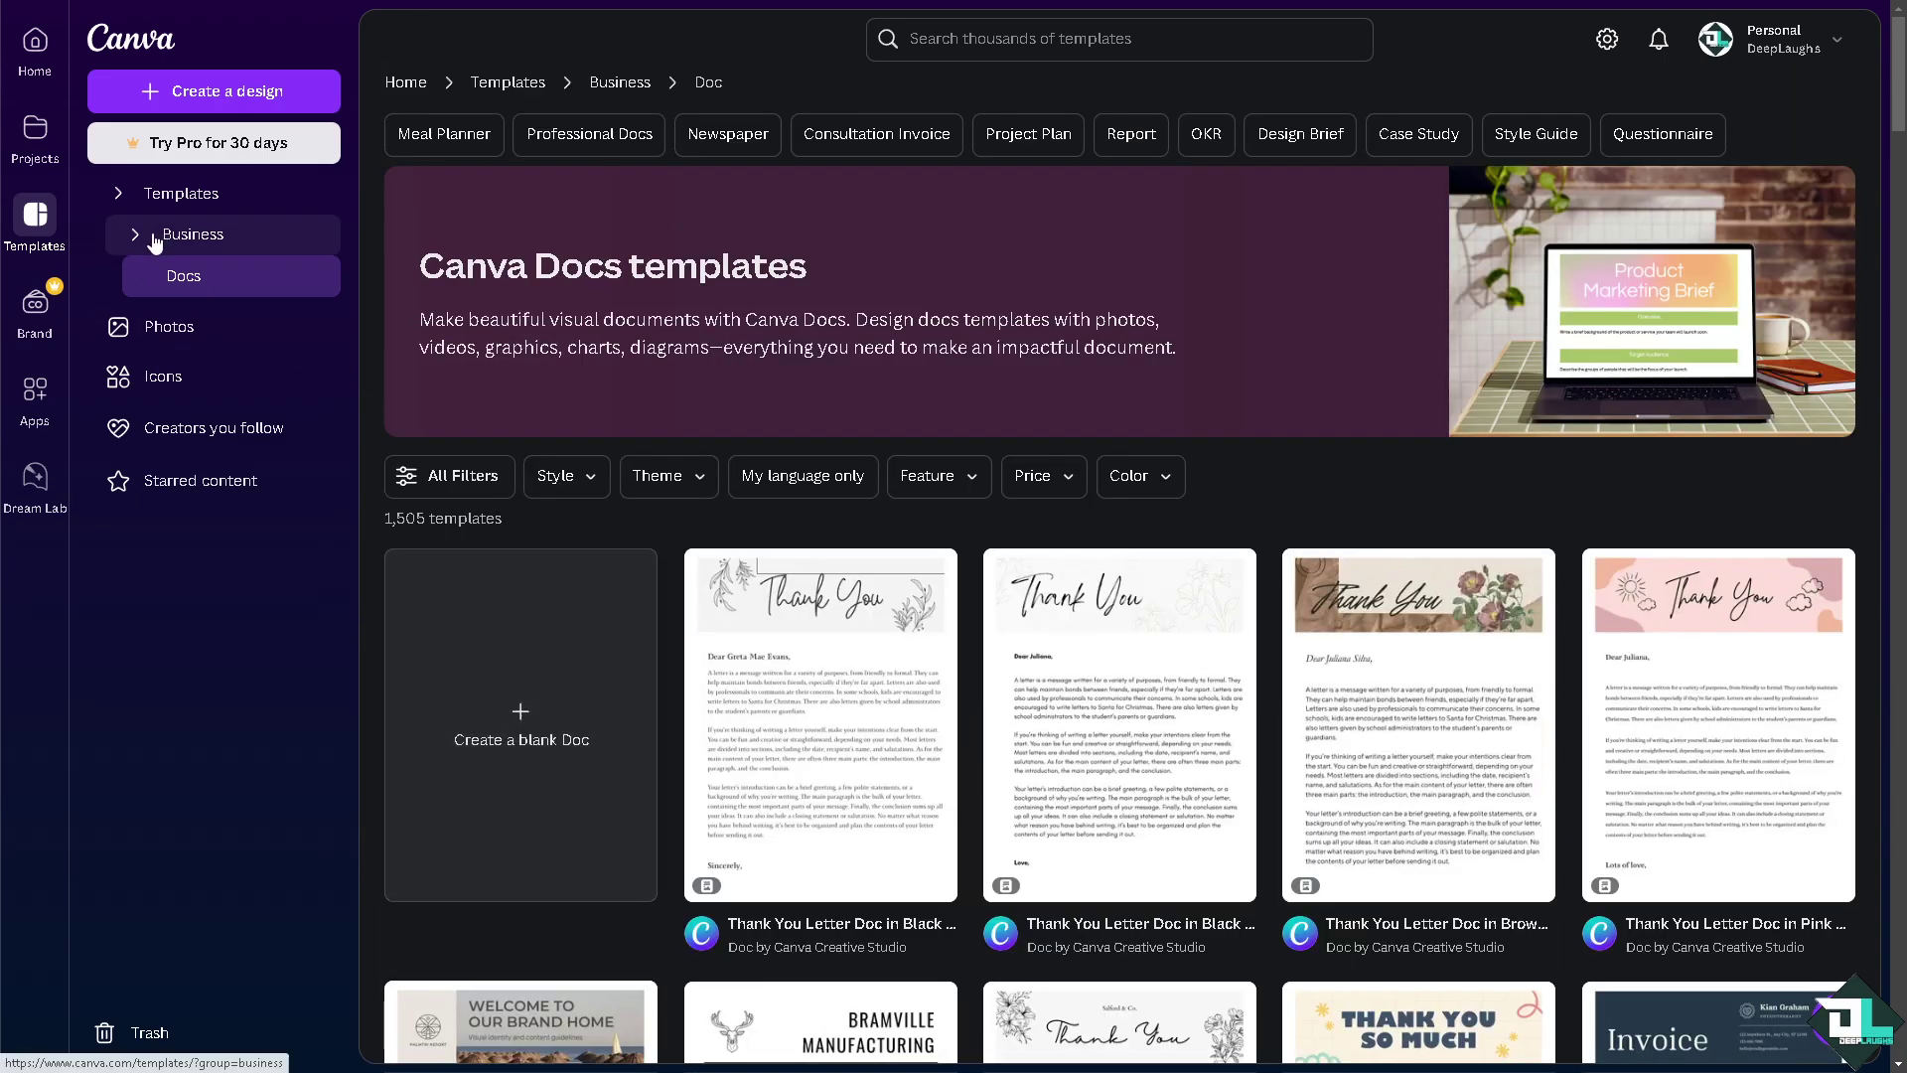
pyautogui.click(120, 199)
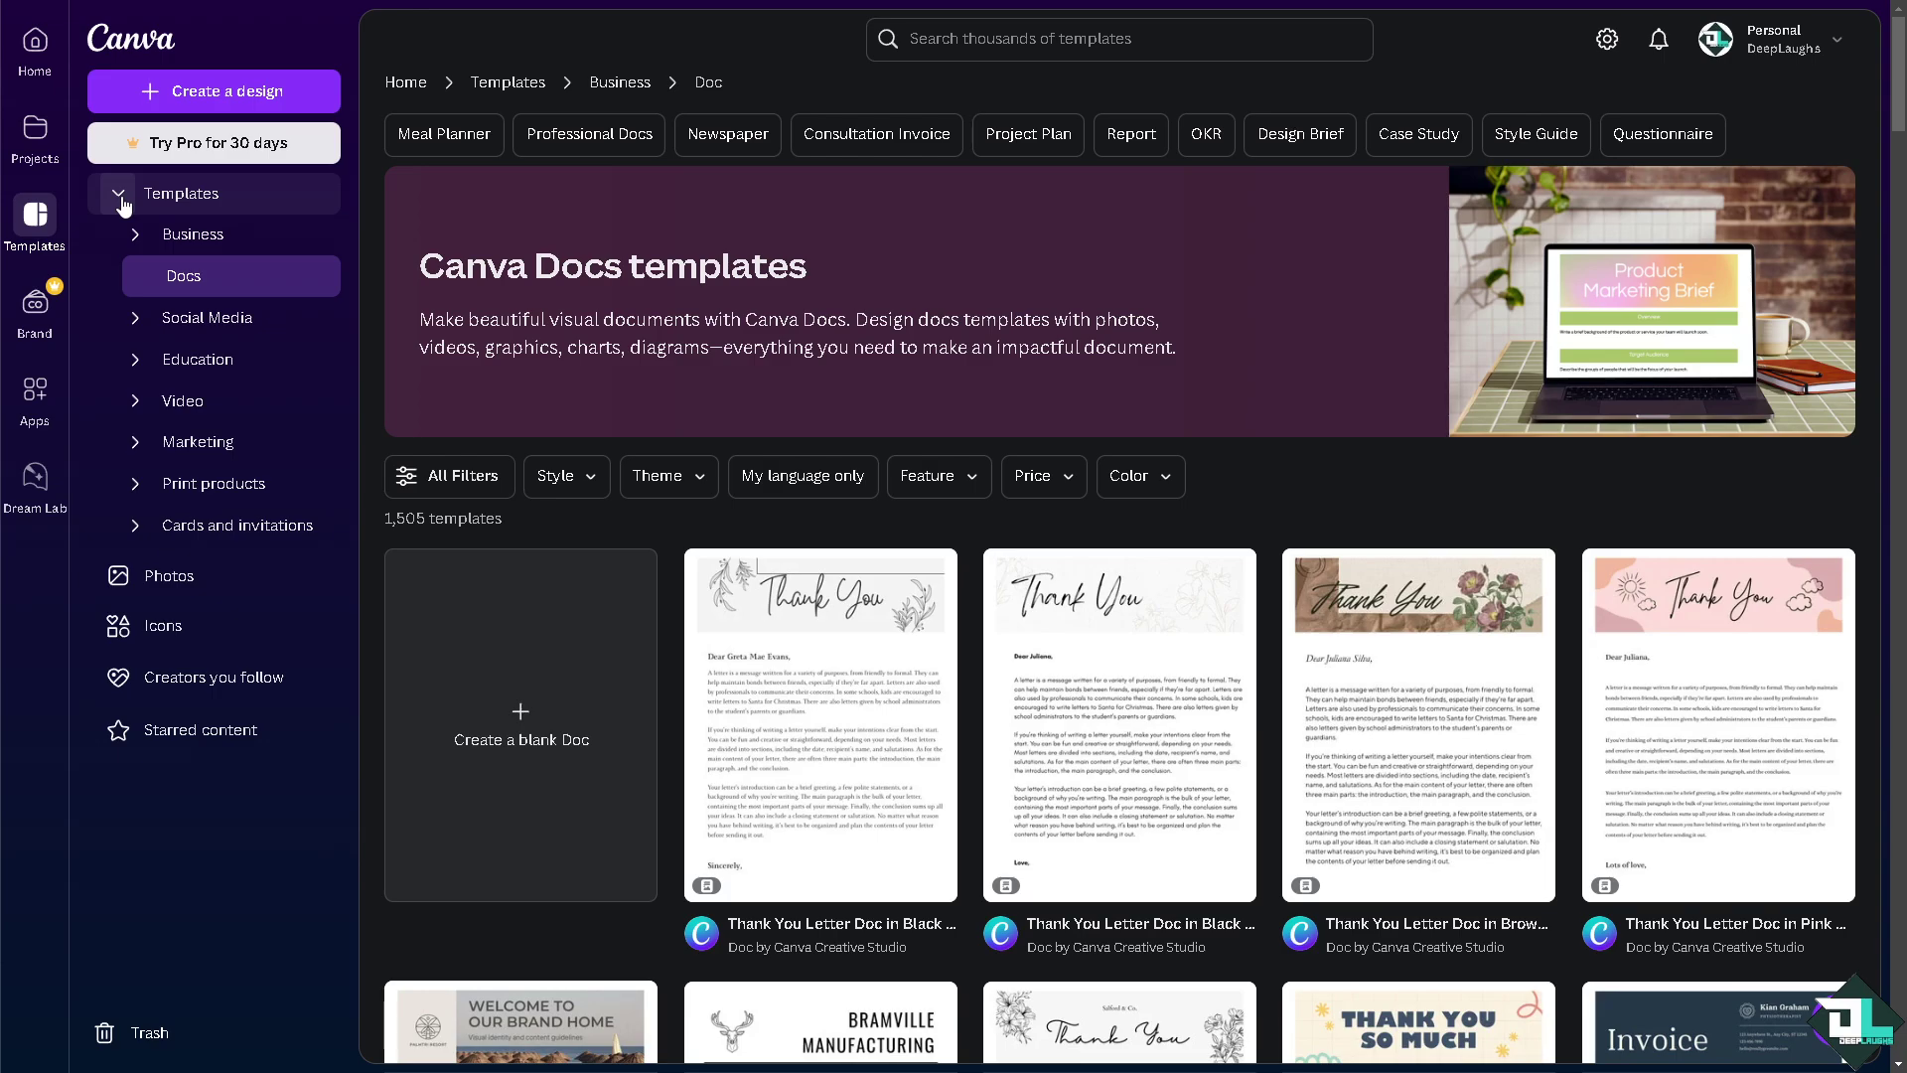
pyautogui.click(234, 314)
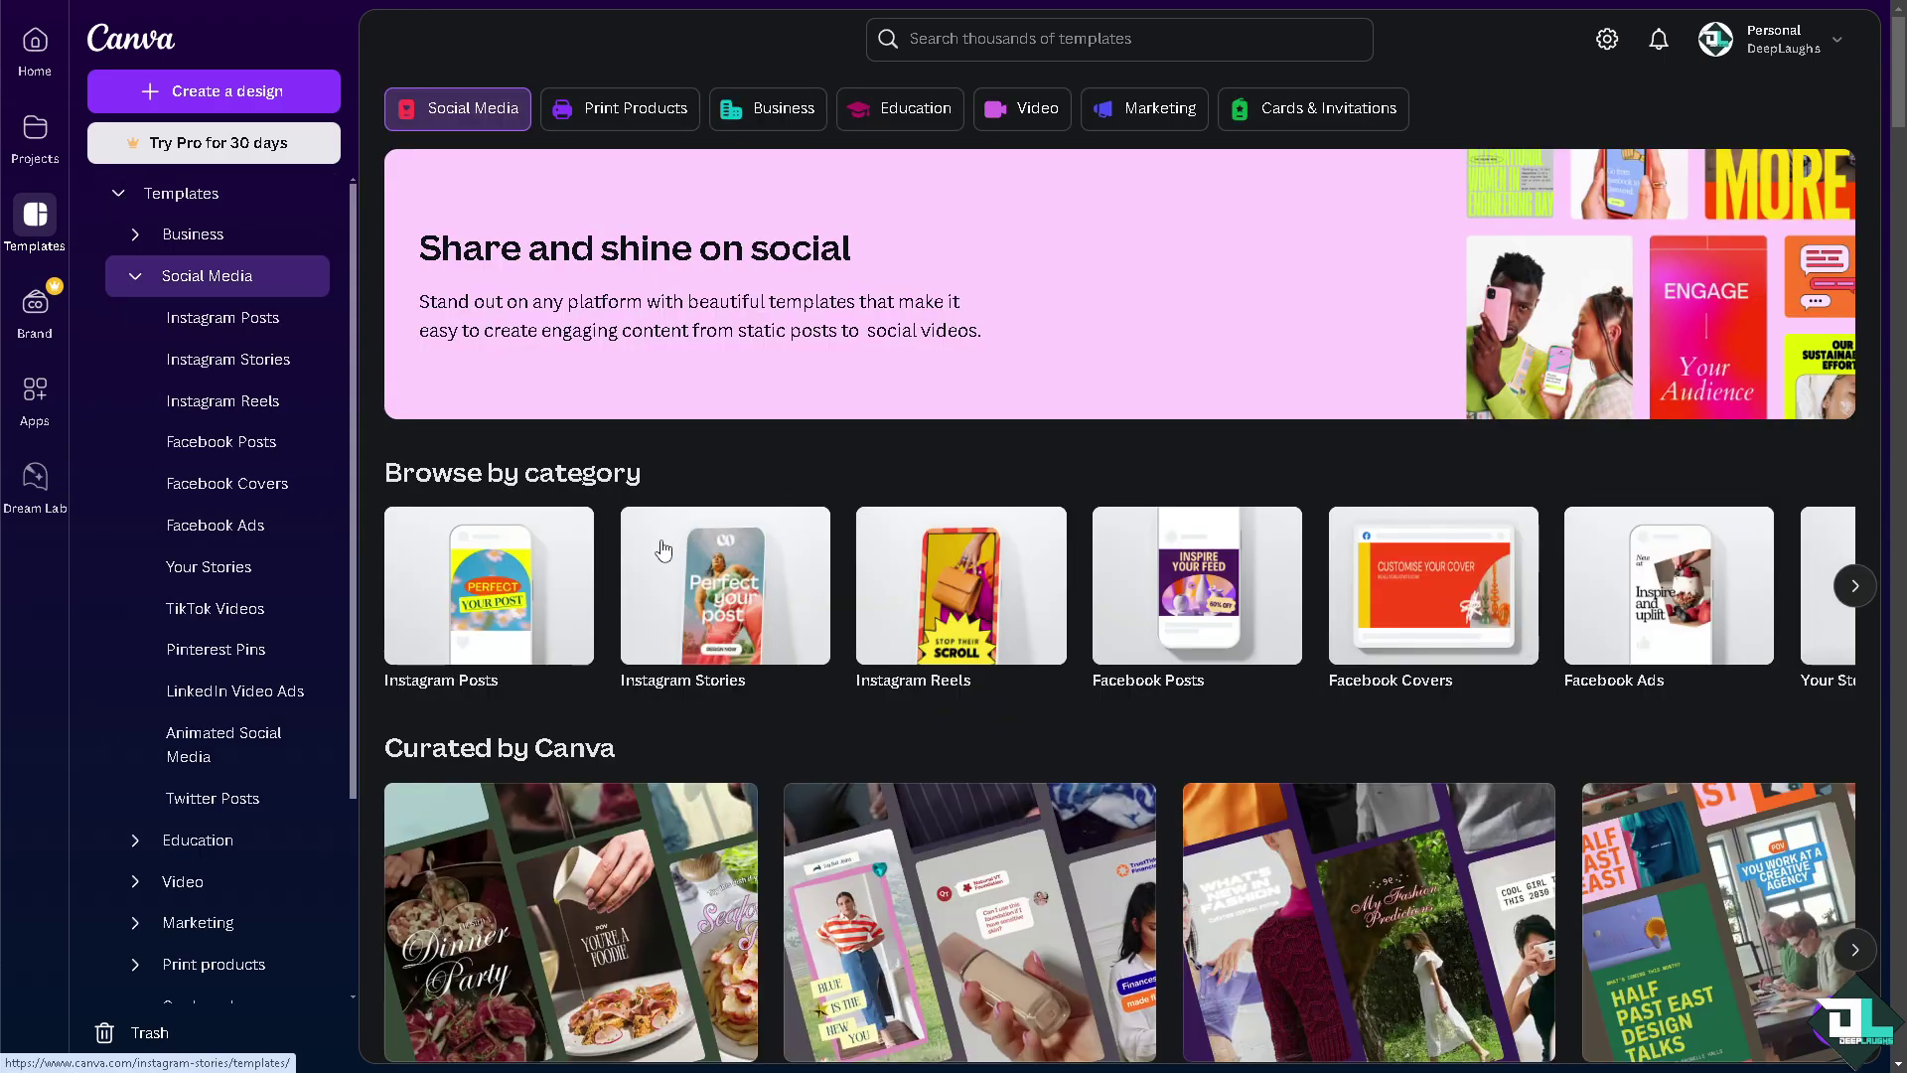
pyautogui.click(949, 585)
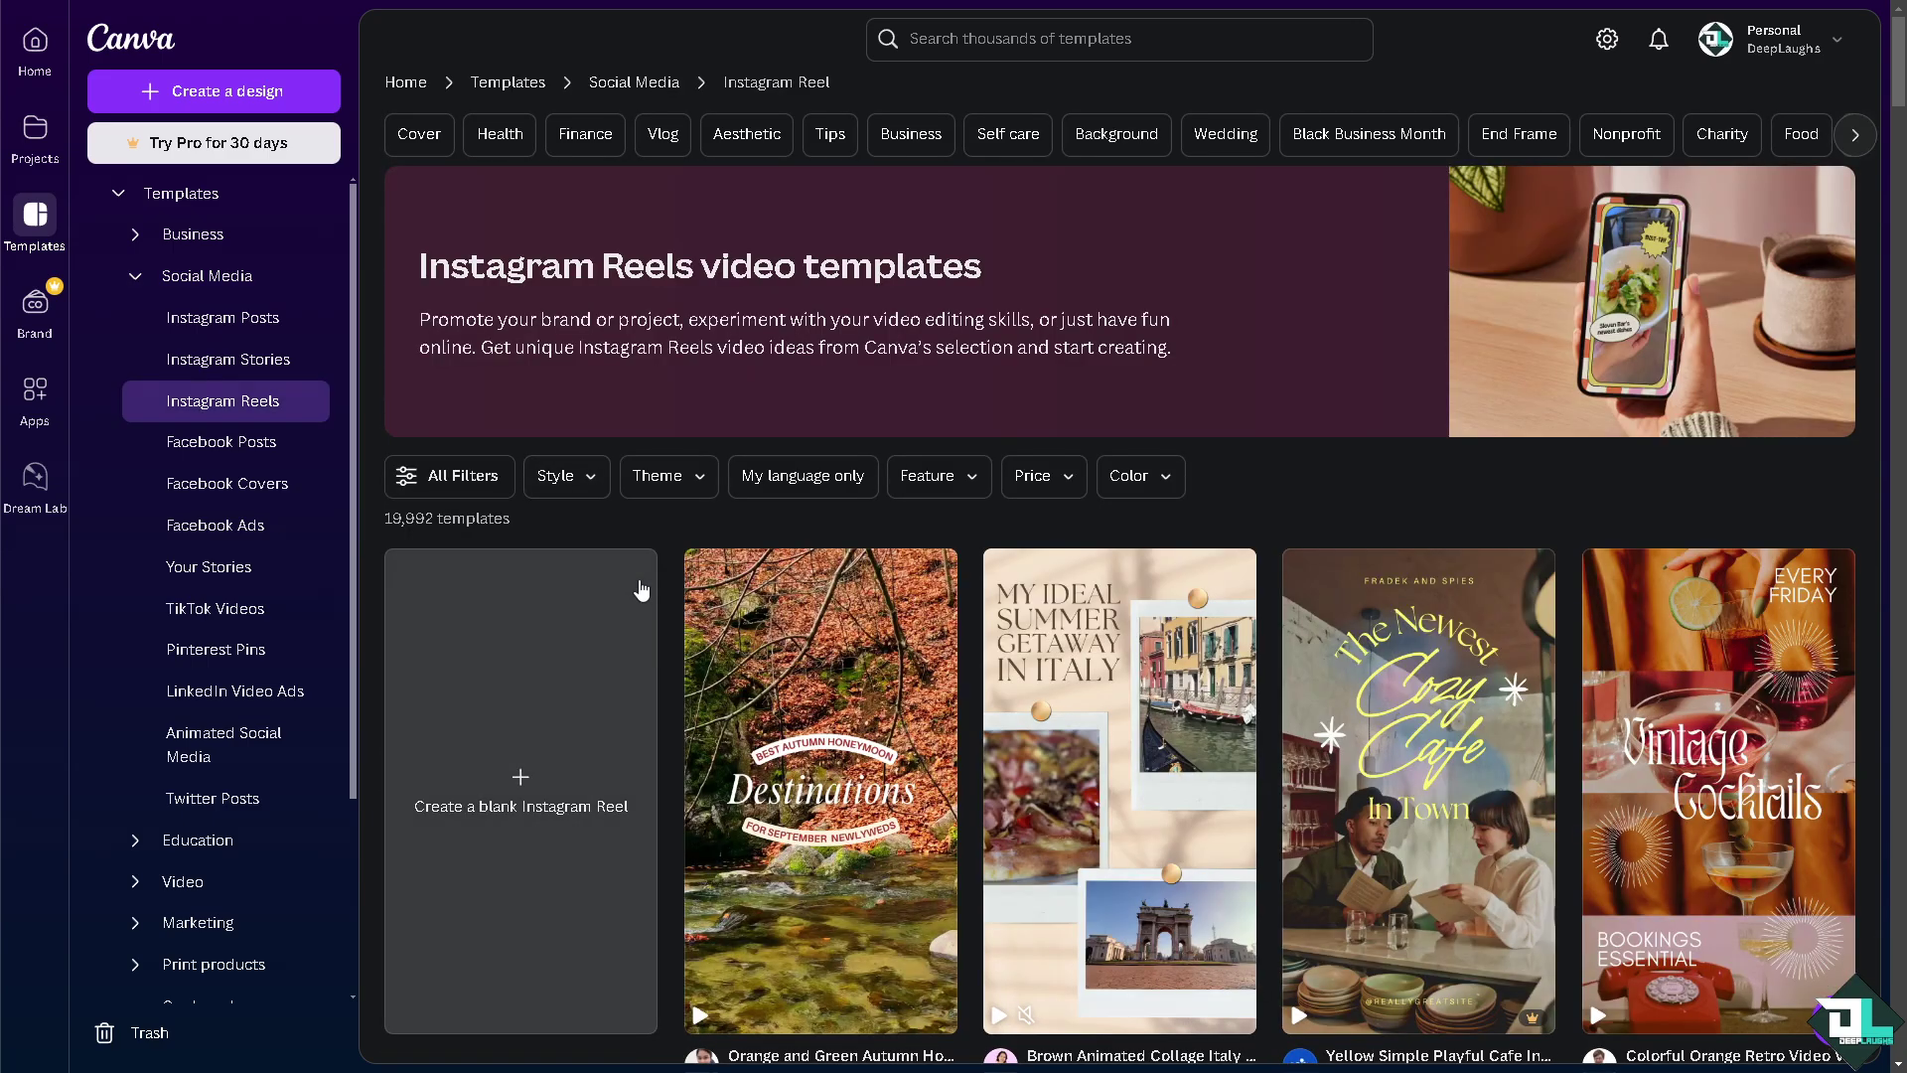
pyautogui.moveTo(781, 628)
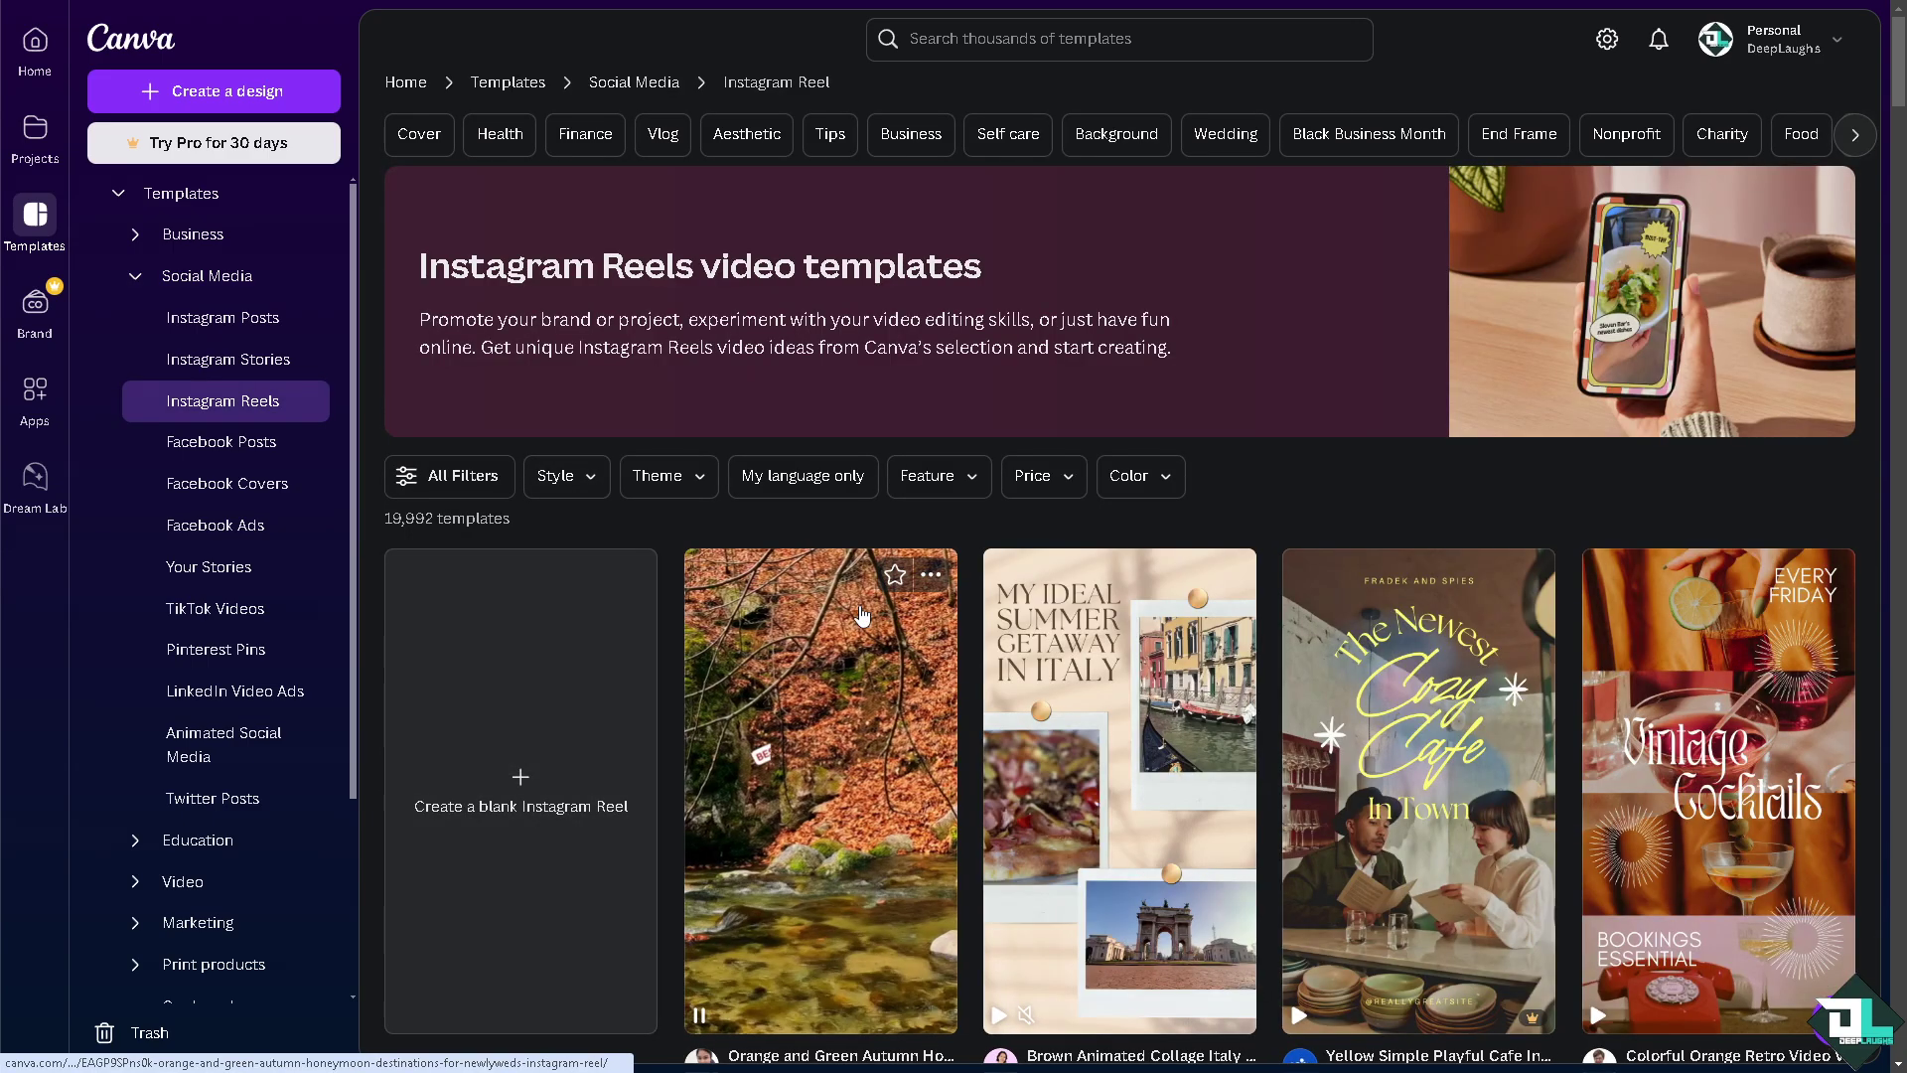
pyautogui.click(780, 627)
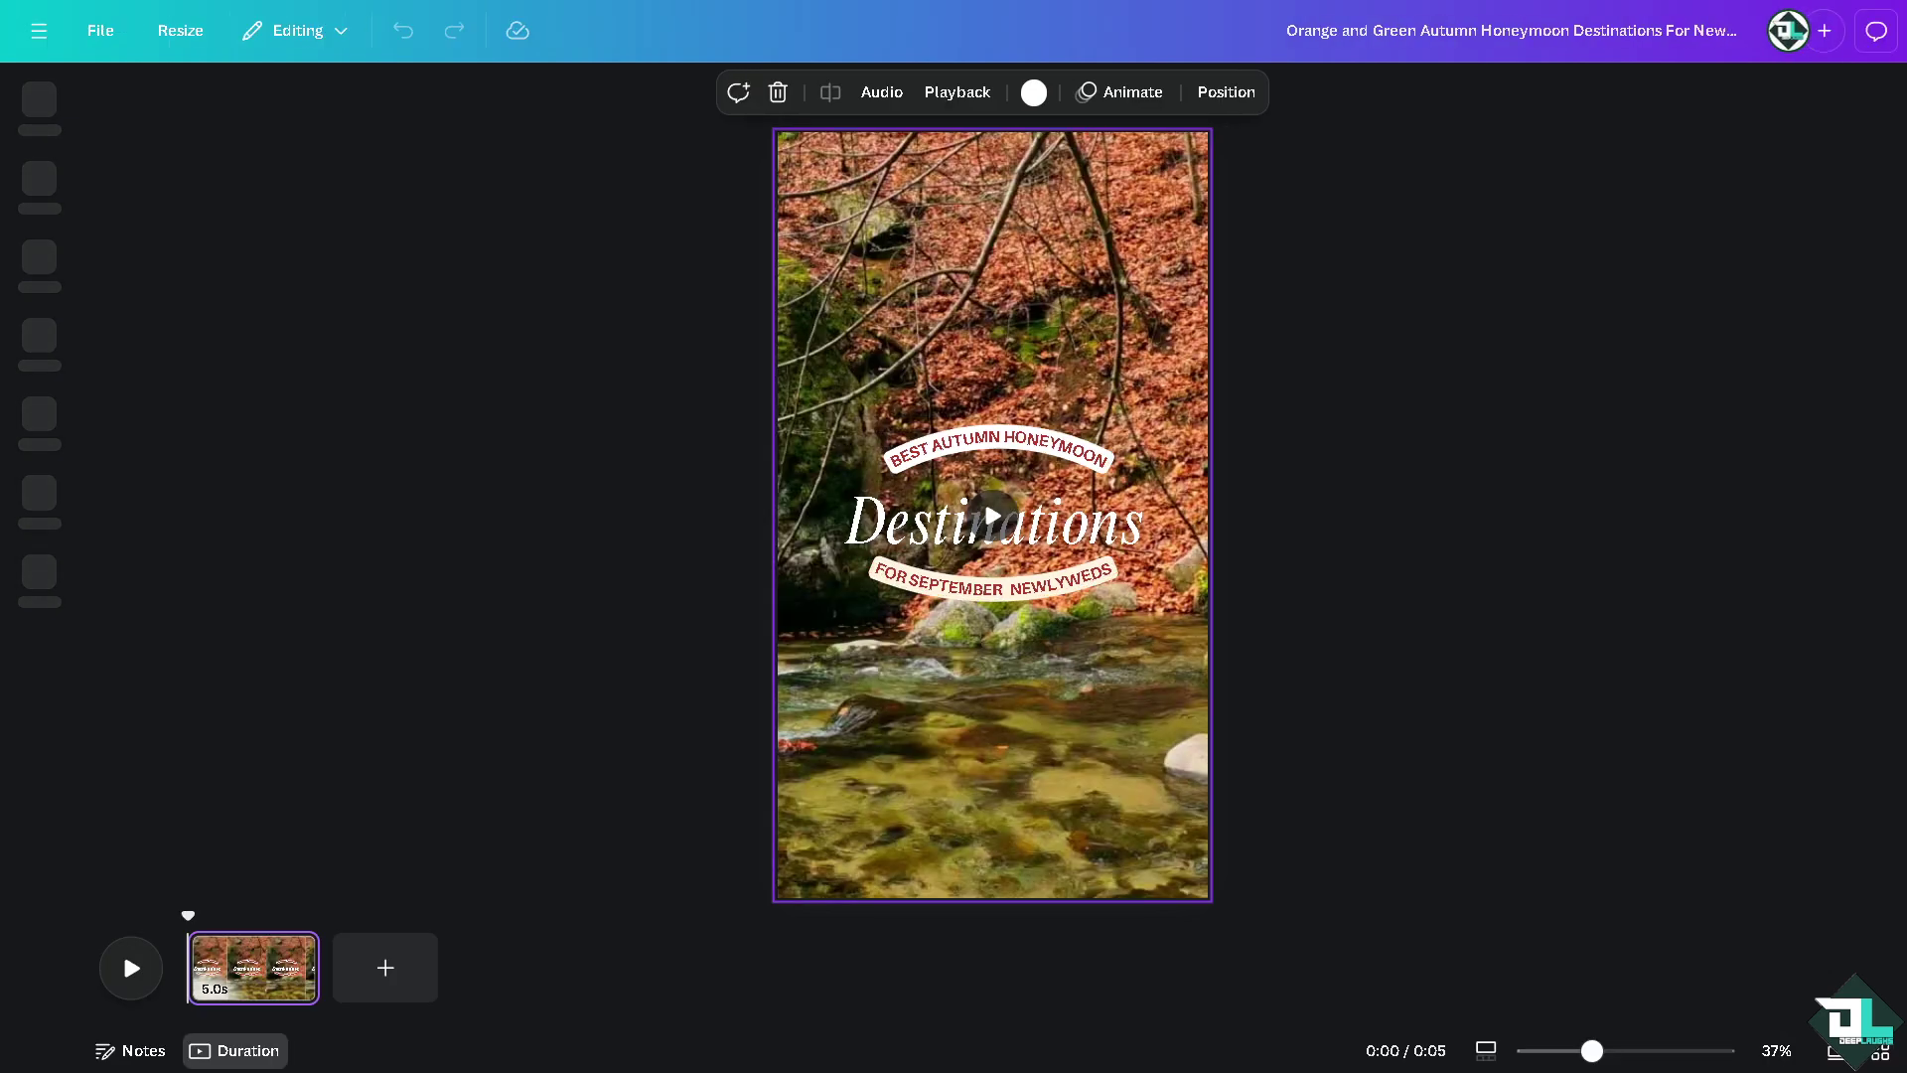
# Rename the design to 'How to Increase Page Size in Canva'
pyautogui.click(1103, 30)
pyautogui.write('How to Increase Page Size in Canva')
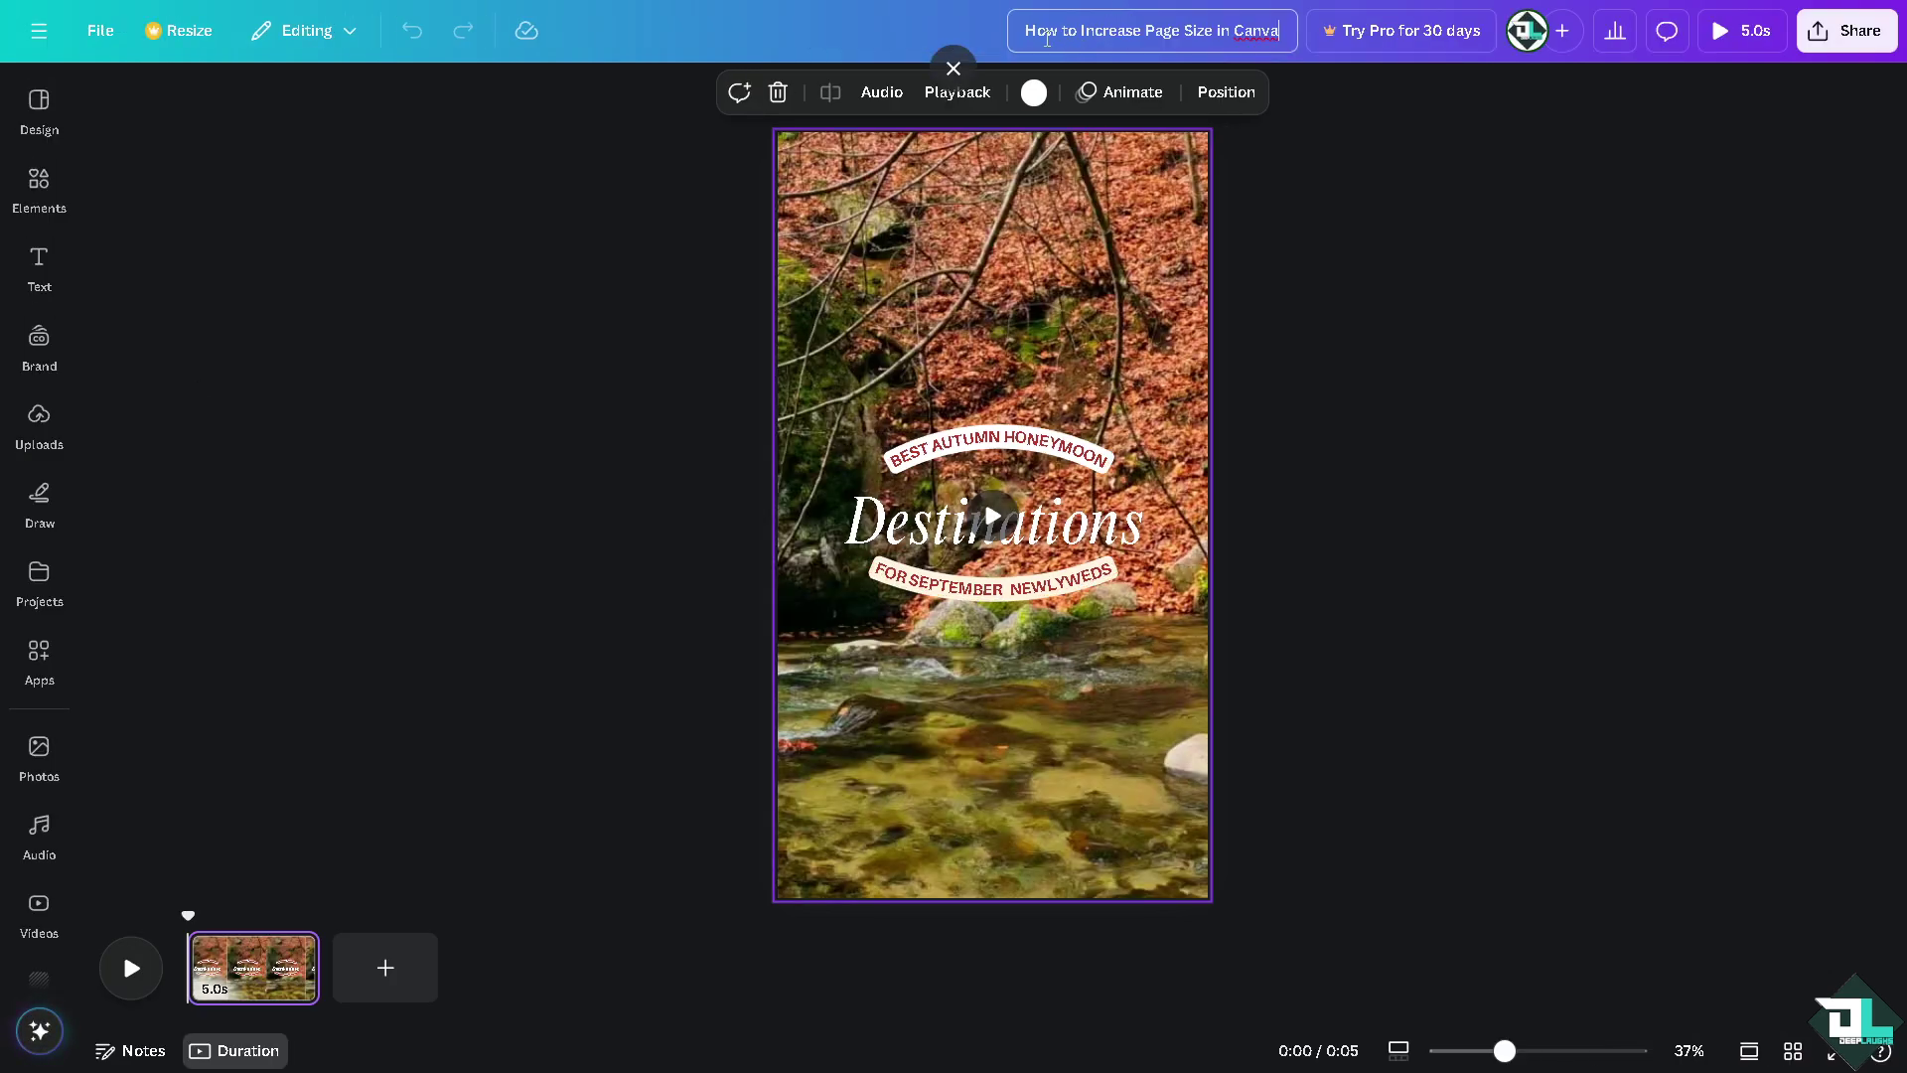
pyautogui.press('Return')
# Add the How to Increase Page Size thumbnail from Uploads to the page
pyautogui.click(794, 367)
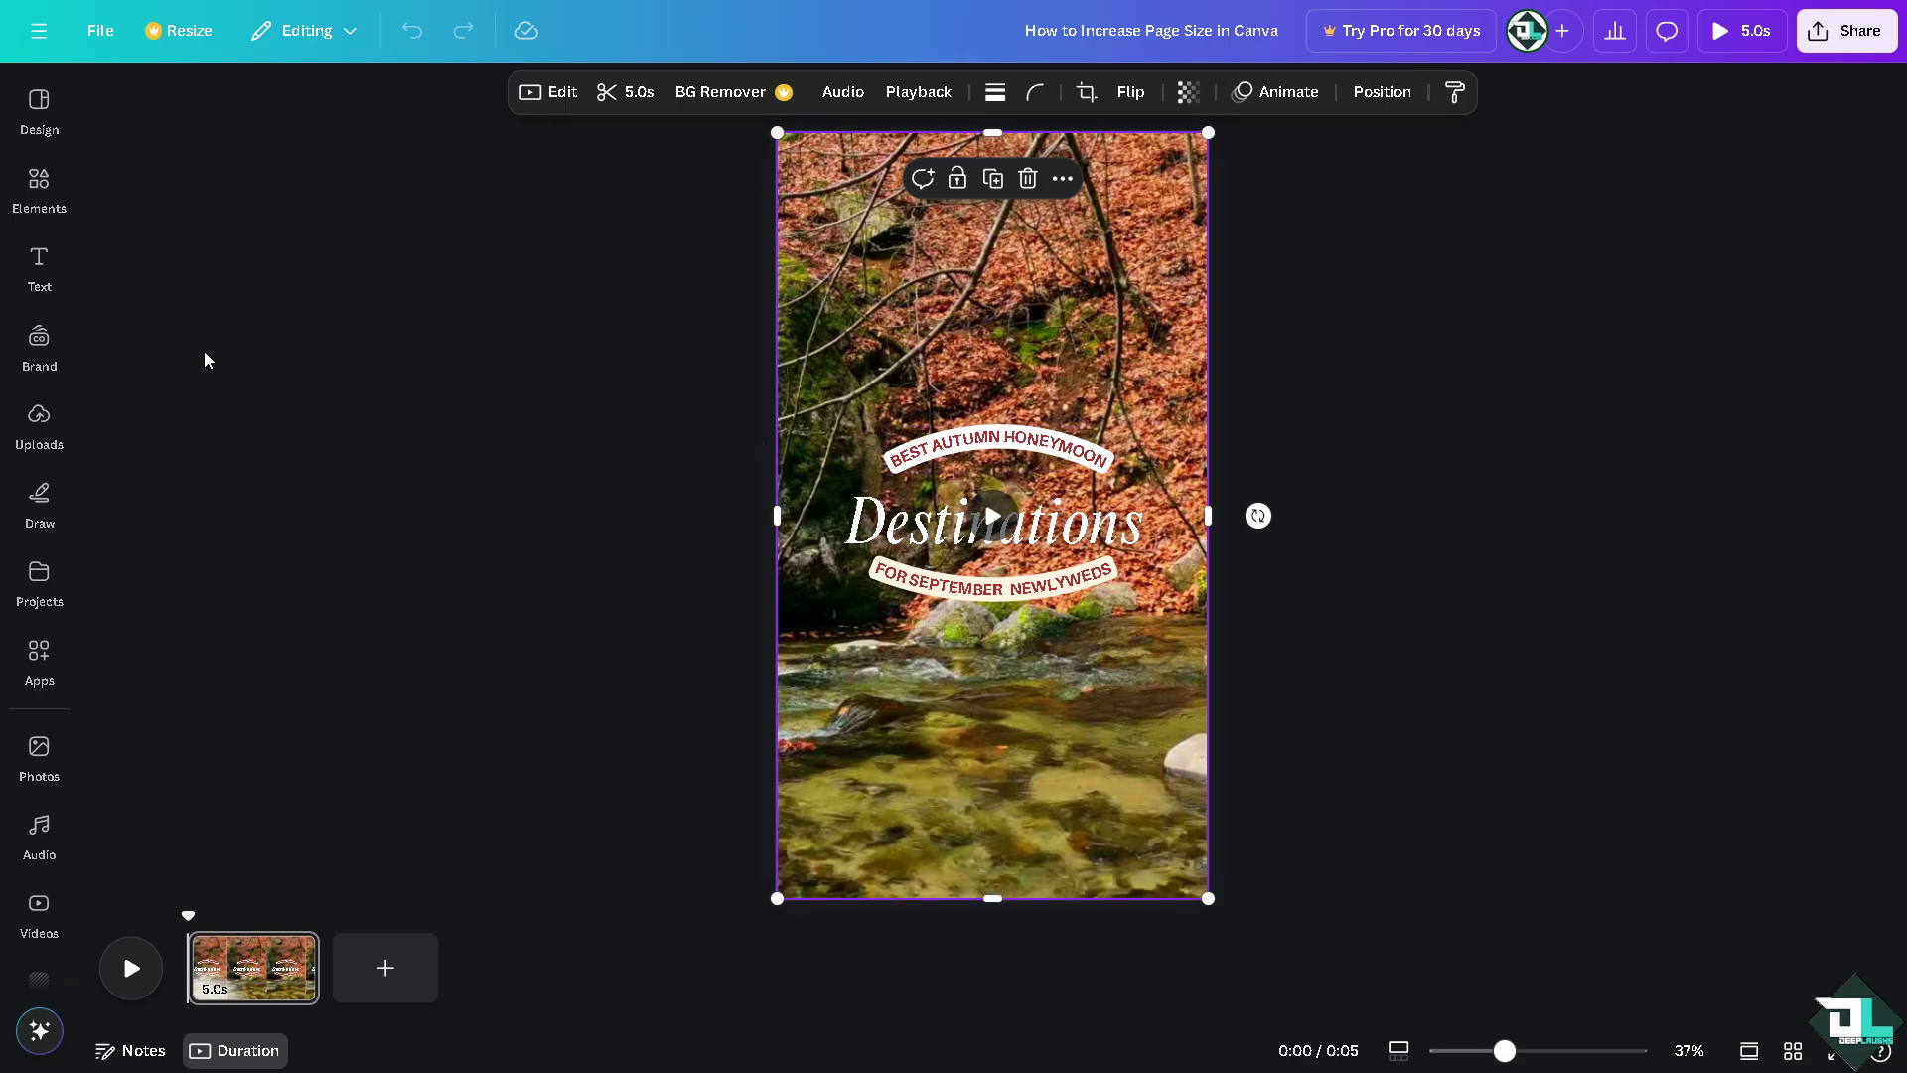
pyautogui.click(57, 453)
pyautogui.click(43, 417)
pyautogui.click(42, 417)
pyautogui.click(177, 353)
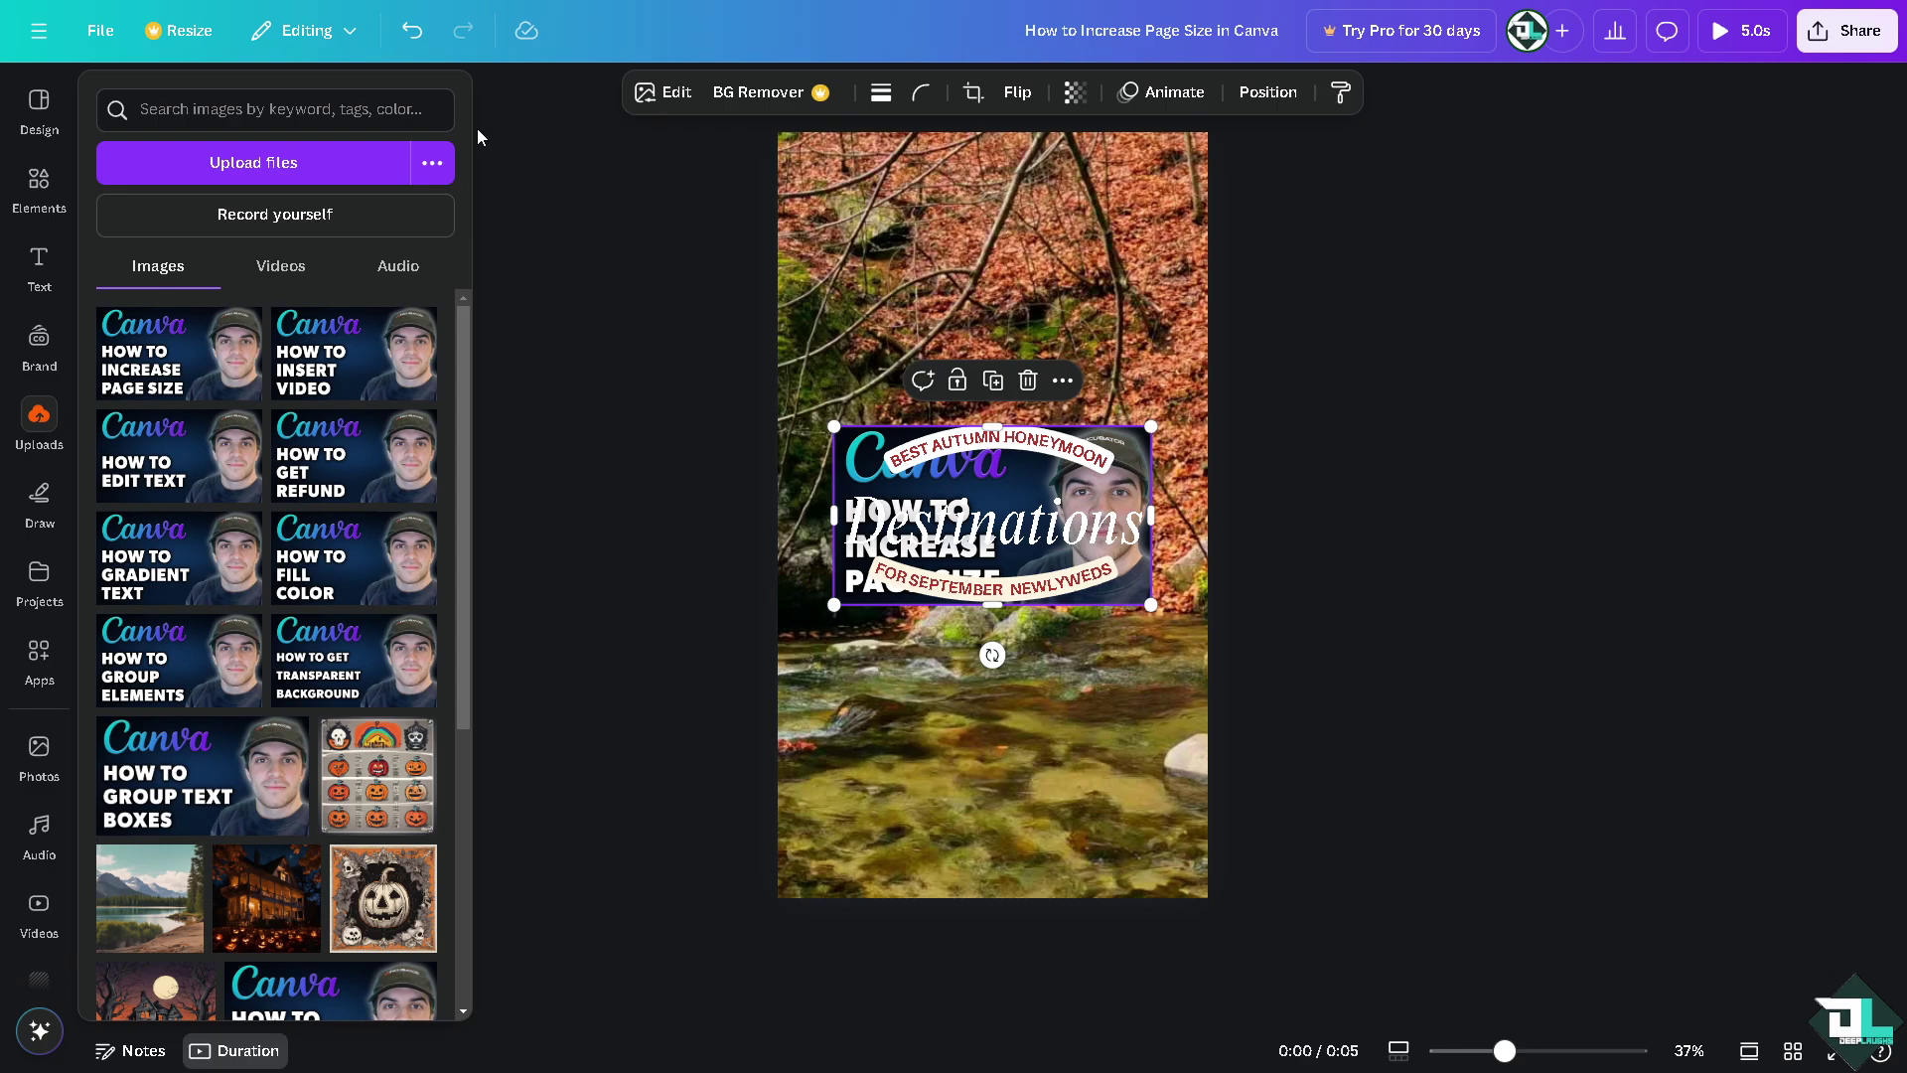
pyautogui.click(534, 194)
# Lower the Destinations text, stretch the thumbnail full-width at the top, and duplicate it
pyautogui.moveTo(891, 516)
pyautogui.mouseDown()
pyautogui.moveTo(888, 492)
pyautogui.moveTo(897, 537)
pyautogui.mouseUp()
pyautogui.moveTo(864, 447); pyautogui.dragTo(806, 182)
pyautogui.moveTo(1094, 338); pyautogui.dragTo(1207, 408)
pyautogui.moveTo(1164, 348); pyautogui.dragTo(1117, 798)
pyautogui.hotkey('ctrl', 'd')
# Preview the reel design full screen
pyautogui.click(1356, 551)
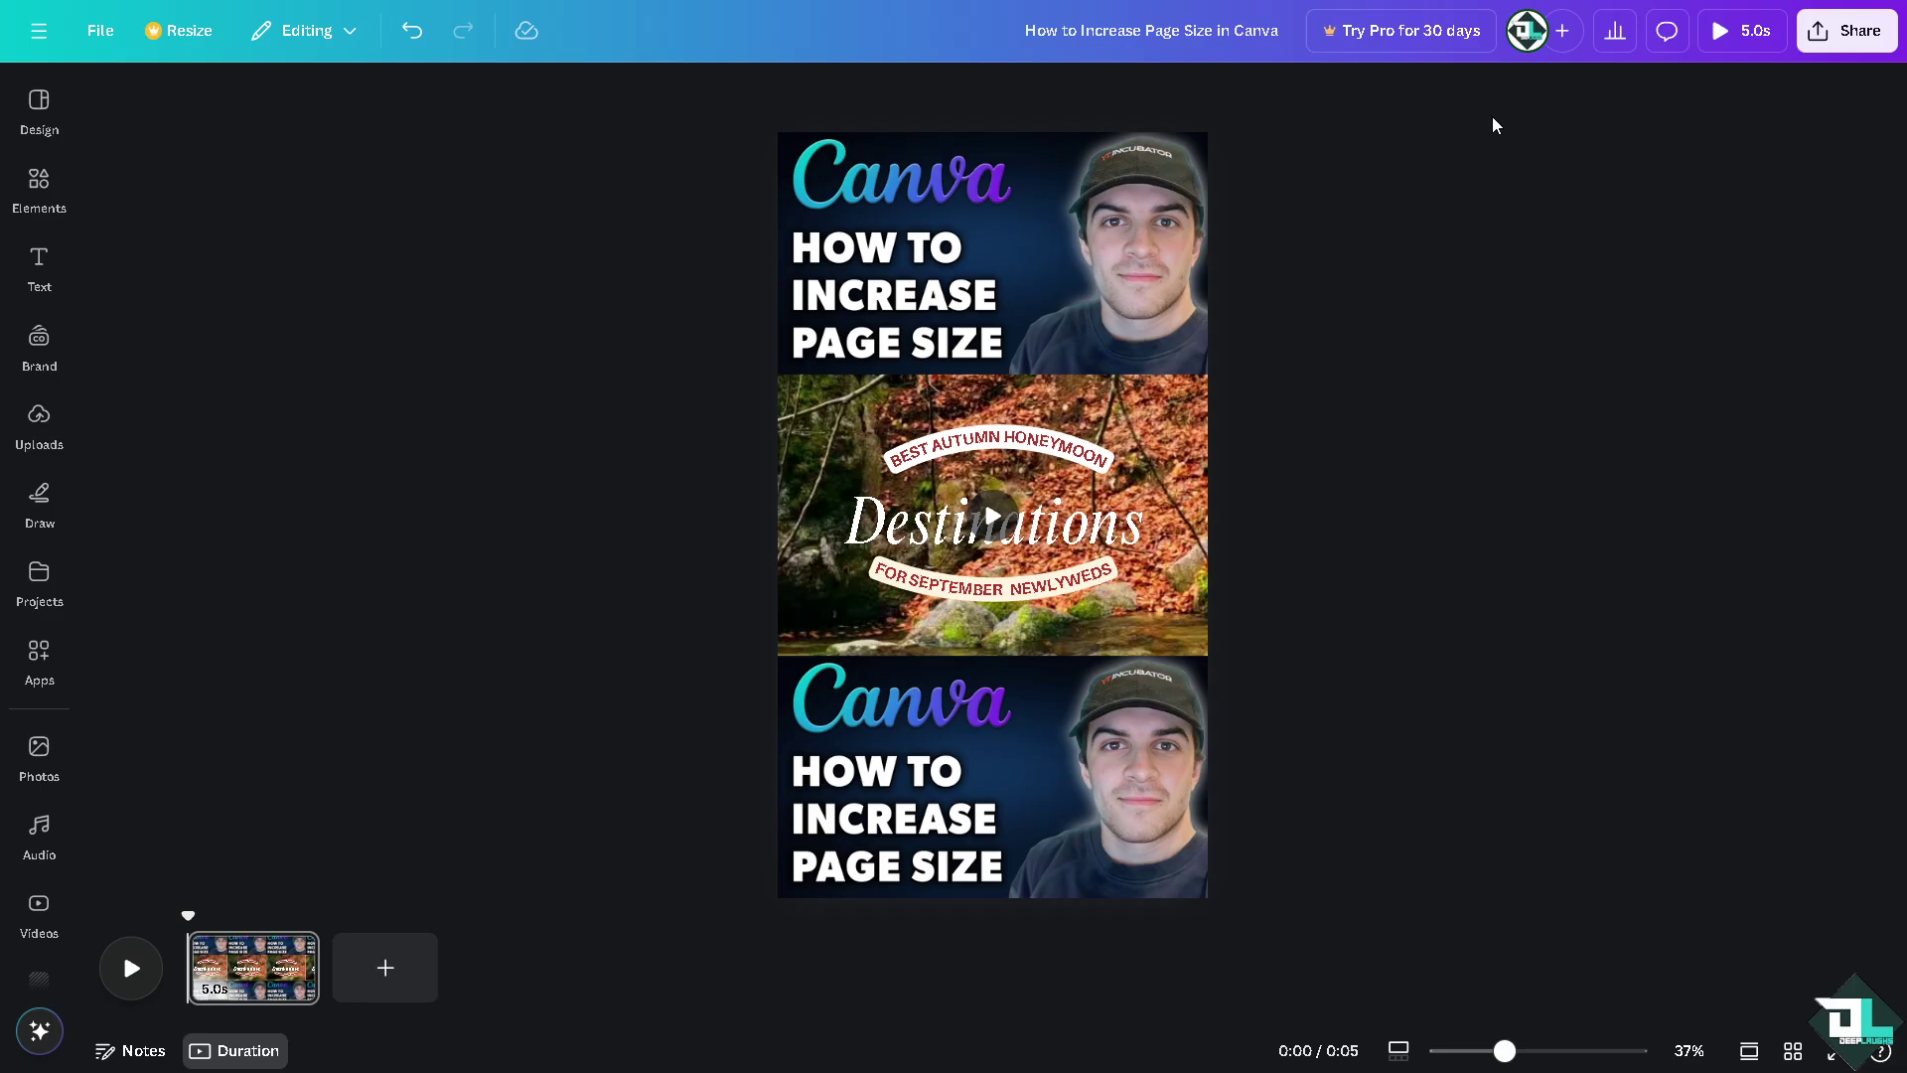
pyautogui.click(1733, 40)
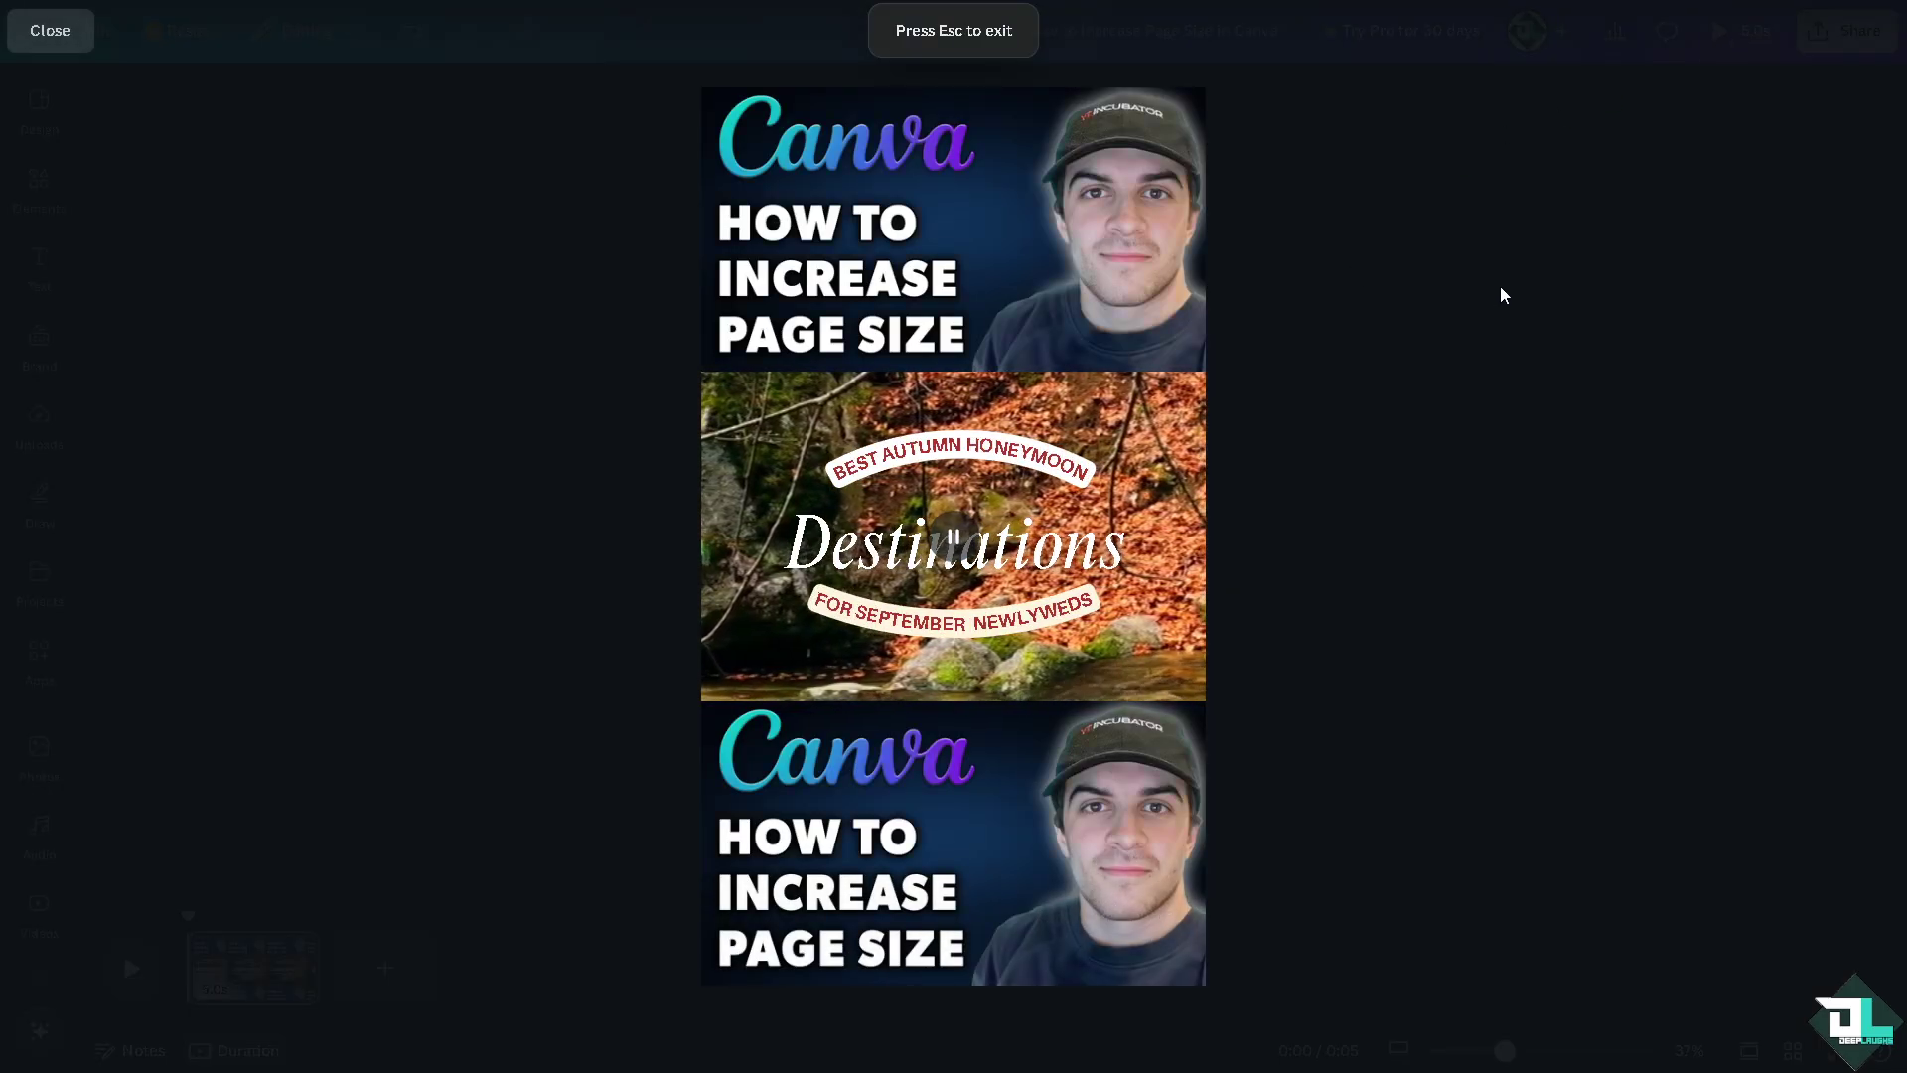
pyautogui.press('Escape')
# Replace the Destinations caption with 'How to Increase Page Size in Canva'
pyautogui.click(924, 518)
pyautogui.doubleClick(924, 518)
pyautogui.press('BackSpace')
pyautogui.hotkey('ctrl', 'z')
pyautogui.click(988, 511)
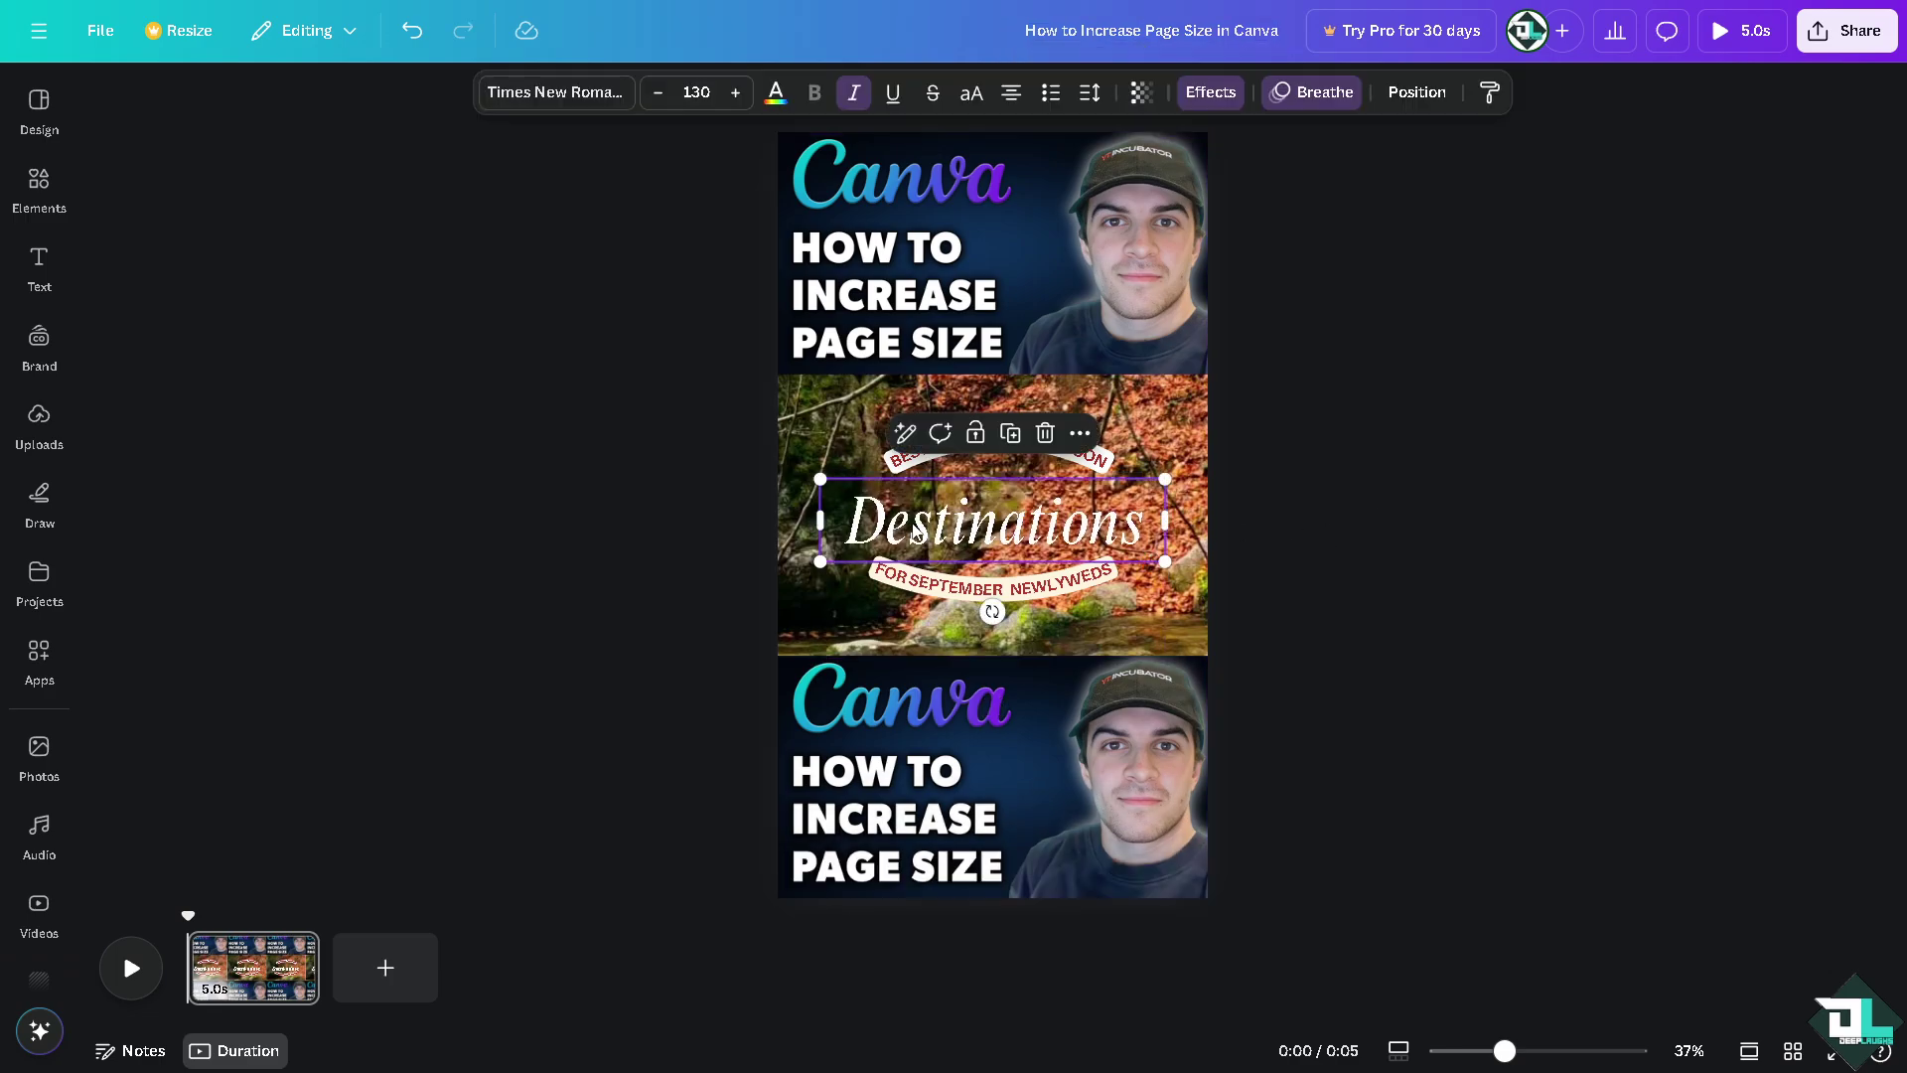
pyautogui.doubleClick(988, 511)
pyautogui.write('How to Increase Page Size in Canva')
pyautogui.press('Escape')
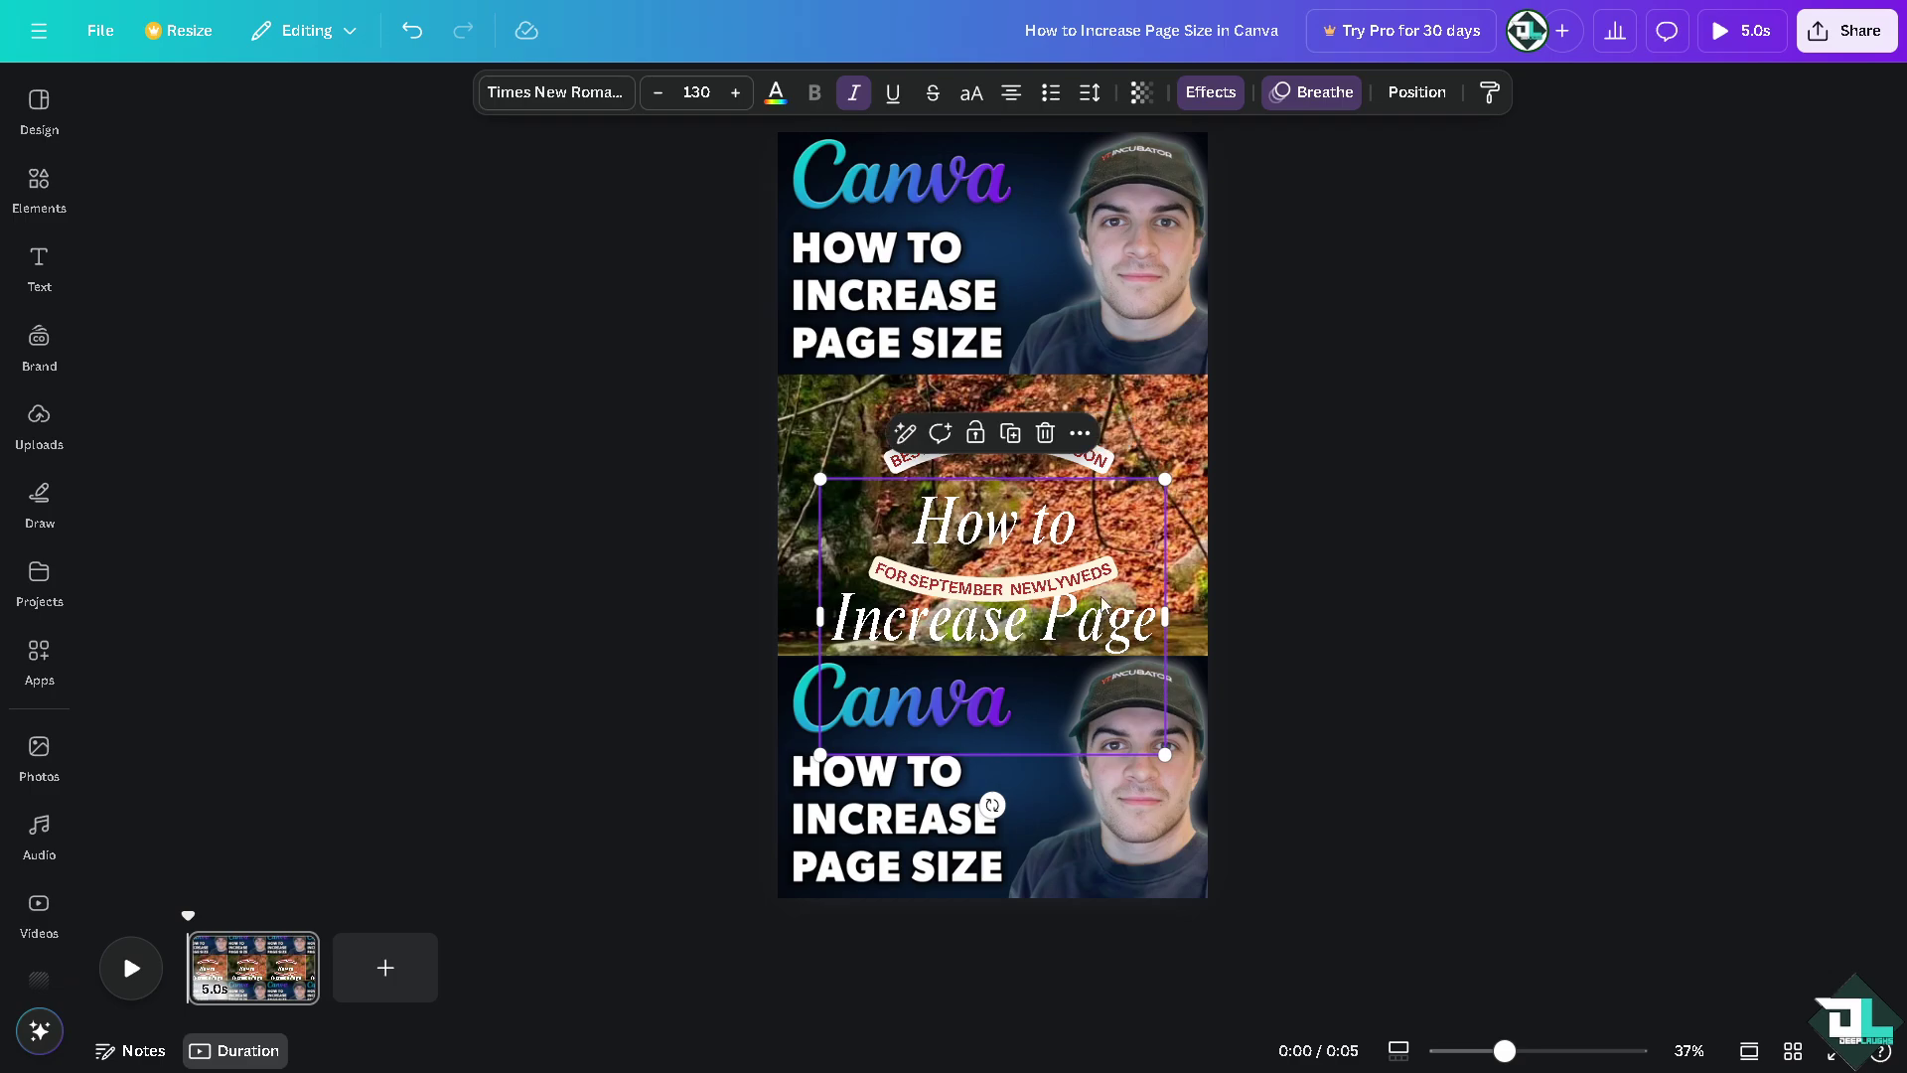
# Delete both curved labels, including FOR SEPTEMBER NEWLYWEDS, and move the caption up, centred
pyautogui.click(876, 452)
pyautogui.press('Delete')
pyautogui.moveTo(962, 568); pyautogui.dragTo(962, 452)
pyautogui.press('Delete')
pyautogui.click(949, 622)
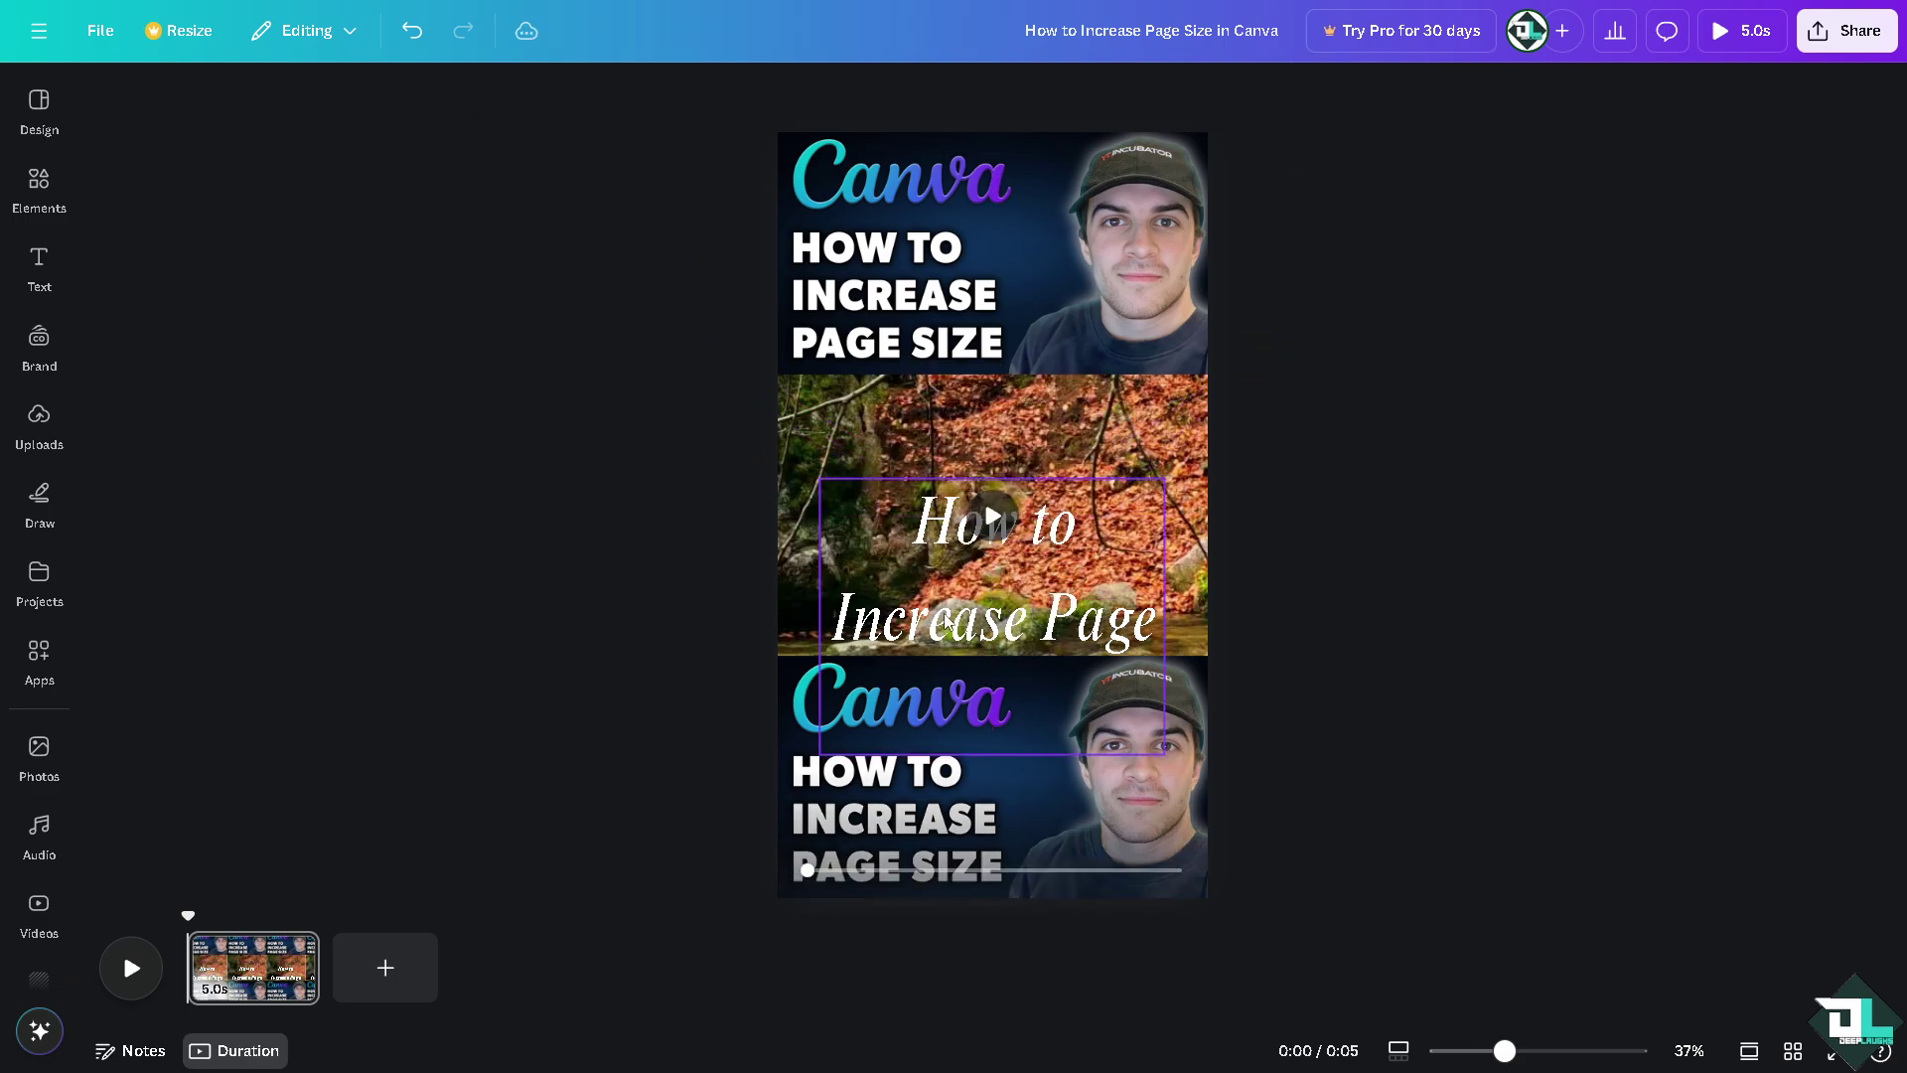
pyautogui.moveTo(949, 623); pyautogui.dragTo(944, 522)
pyautogui.moveTo(1041, 435); pyautogui.dragTo(1039, 421)
pyautogui.click(1388, 430)
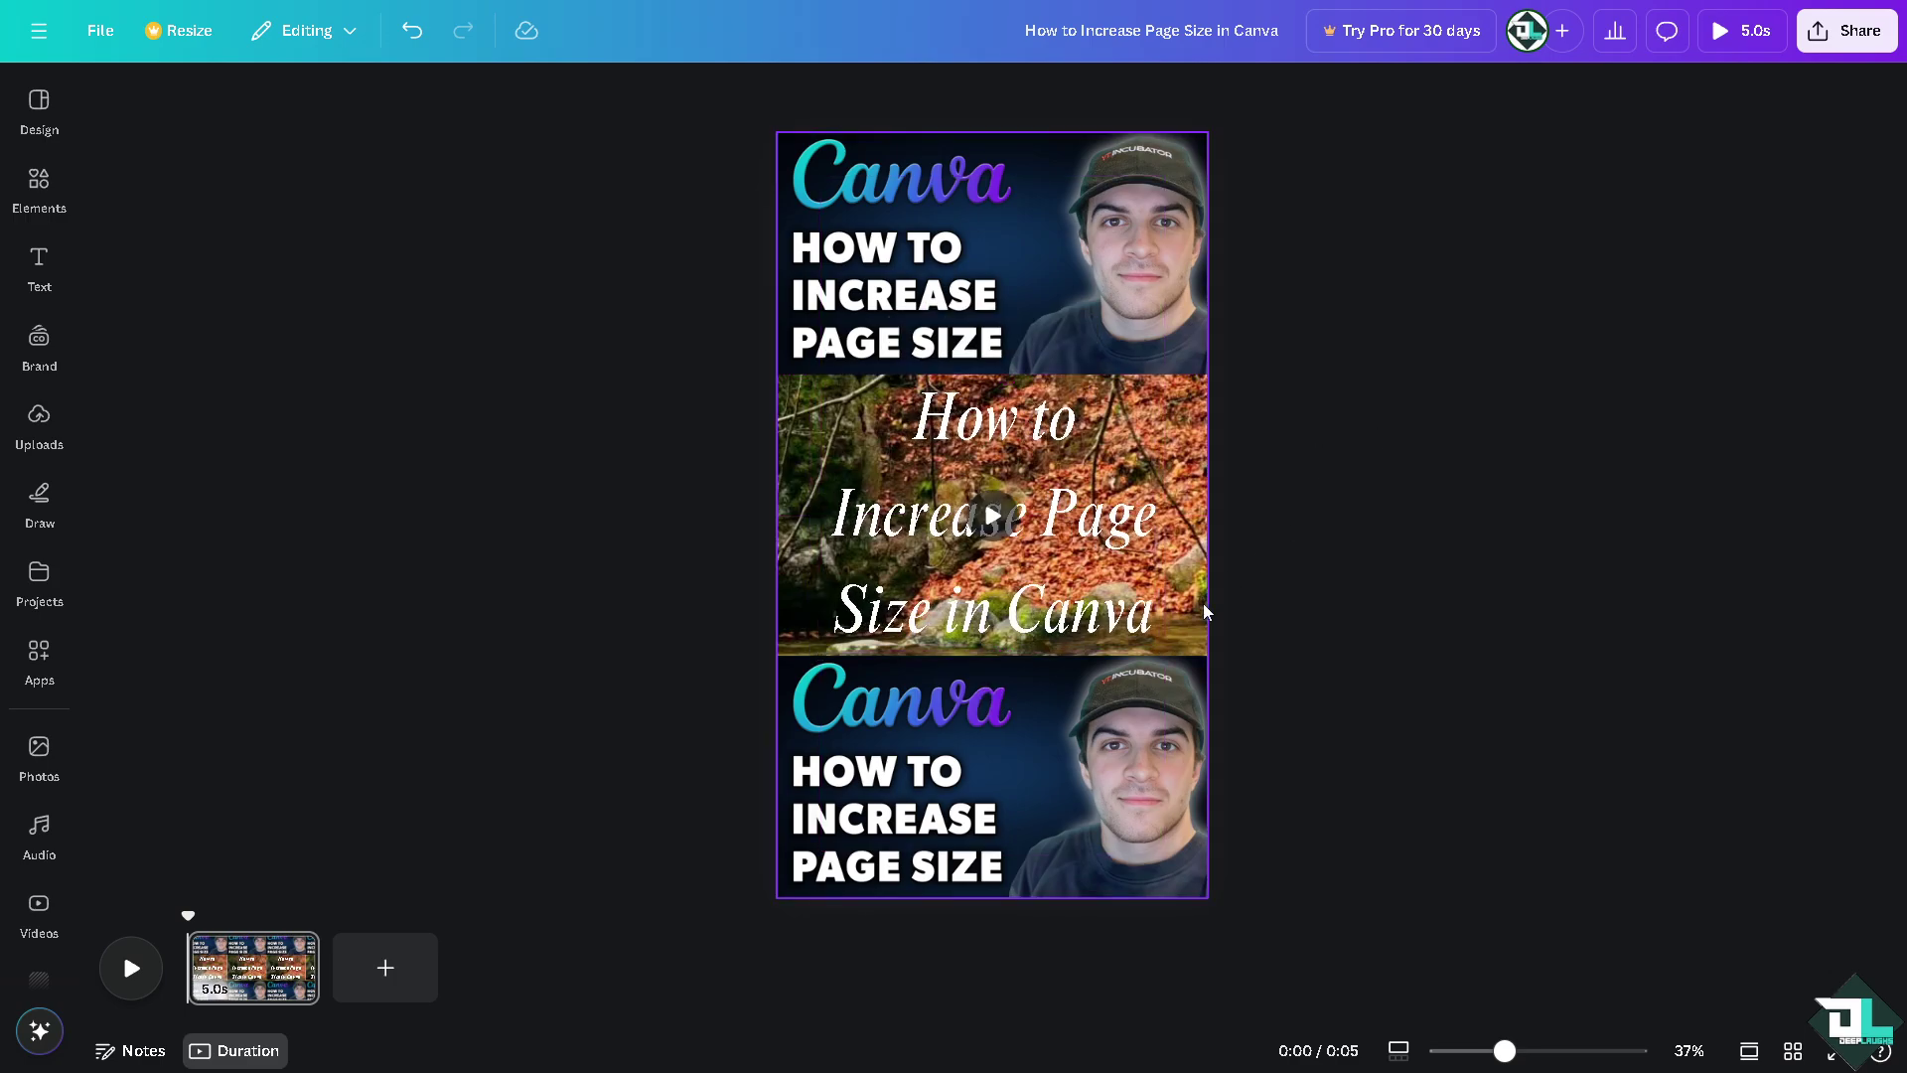
pyautogui.rightClick(1151, 275)
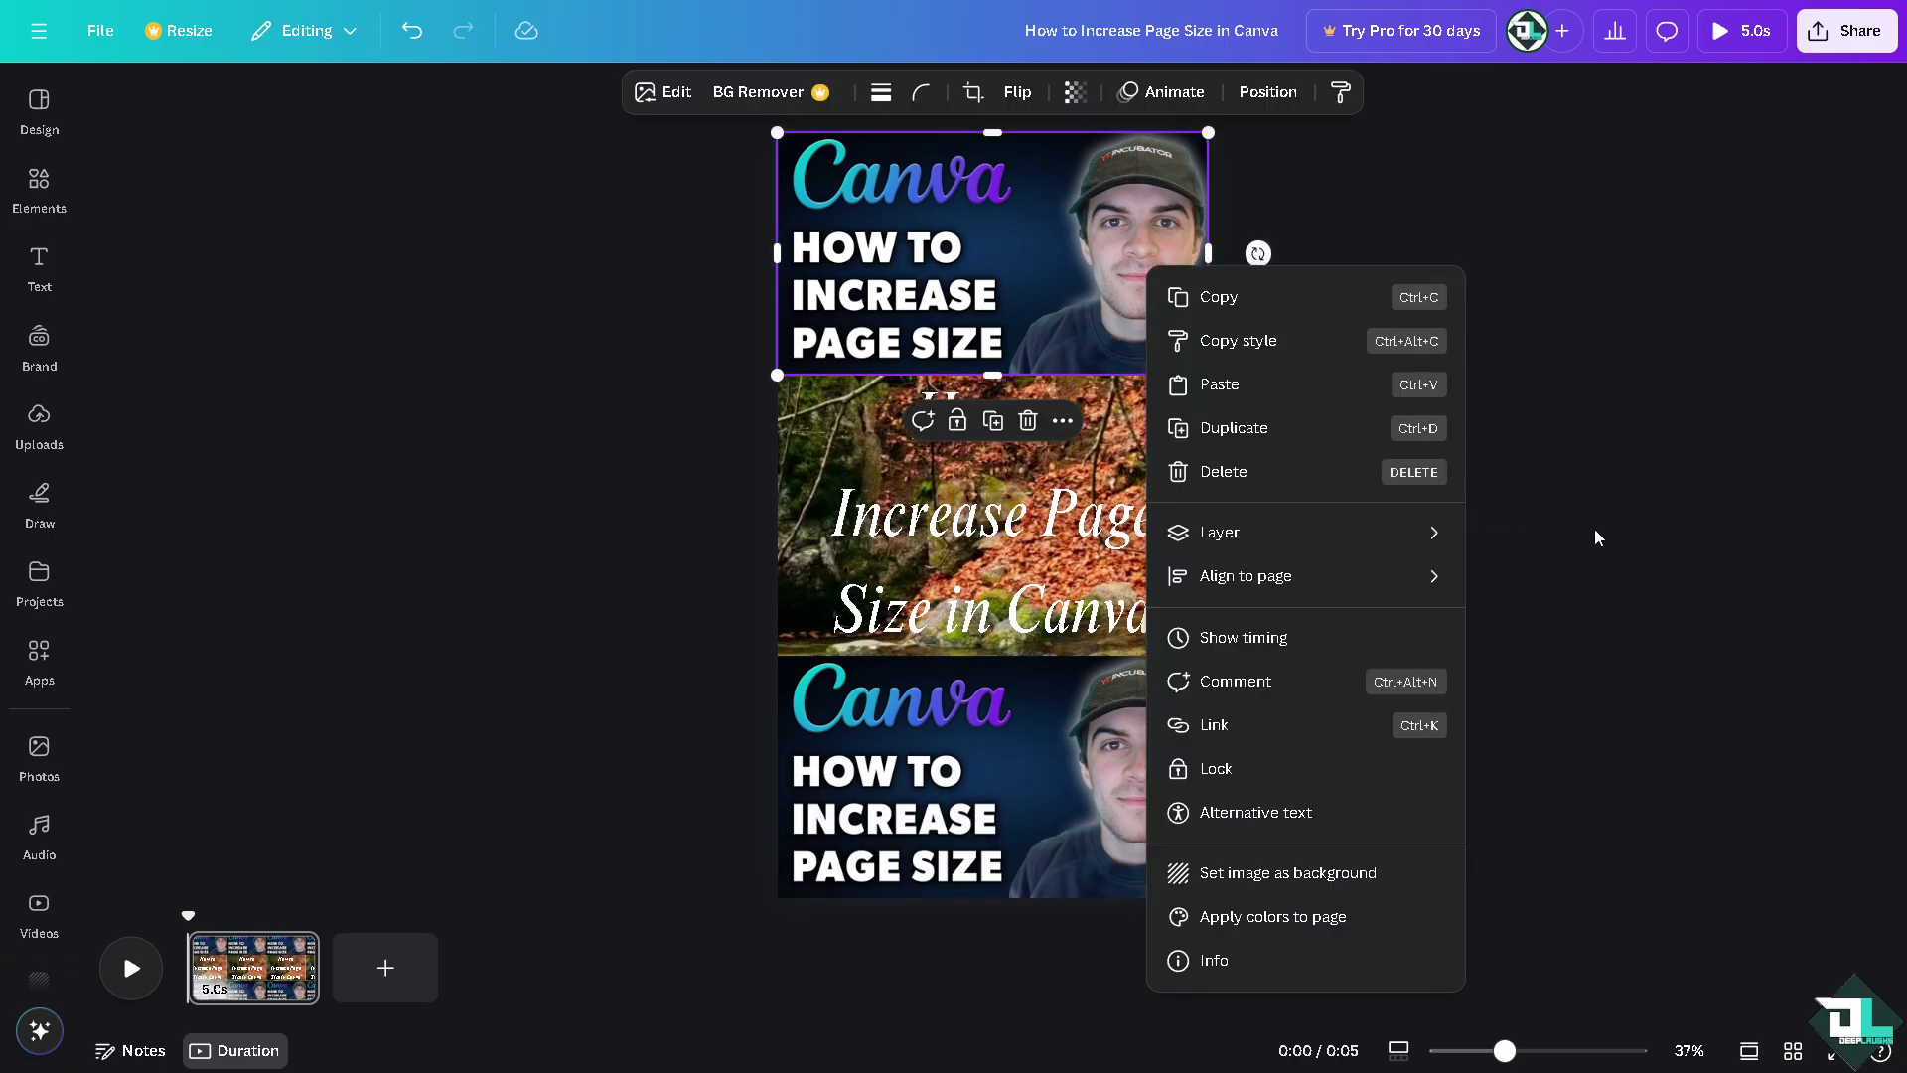
pyautogui.rightClick(822, 502)
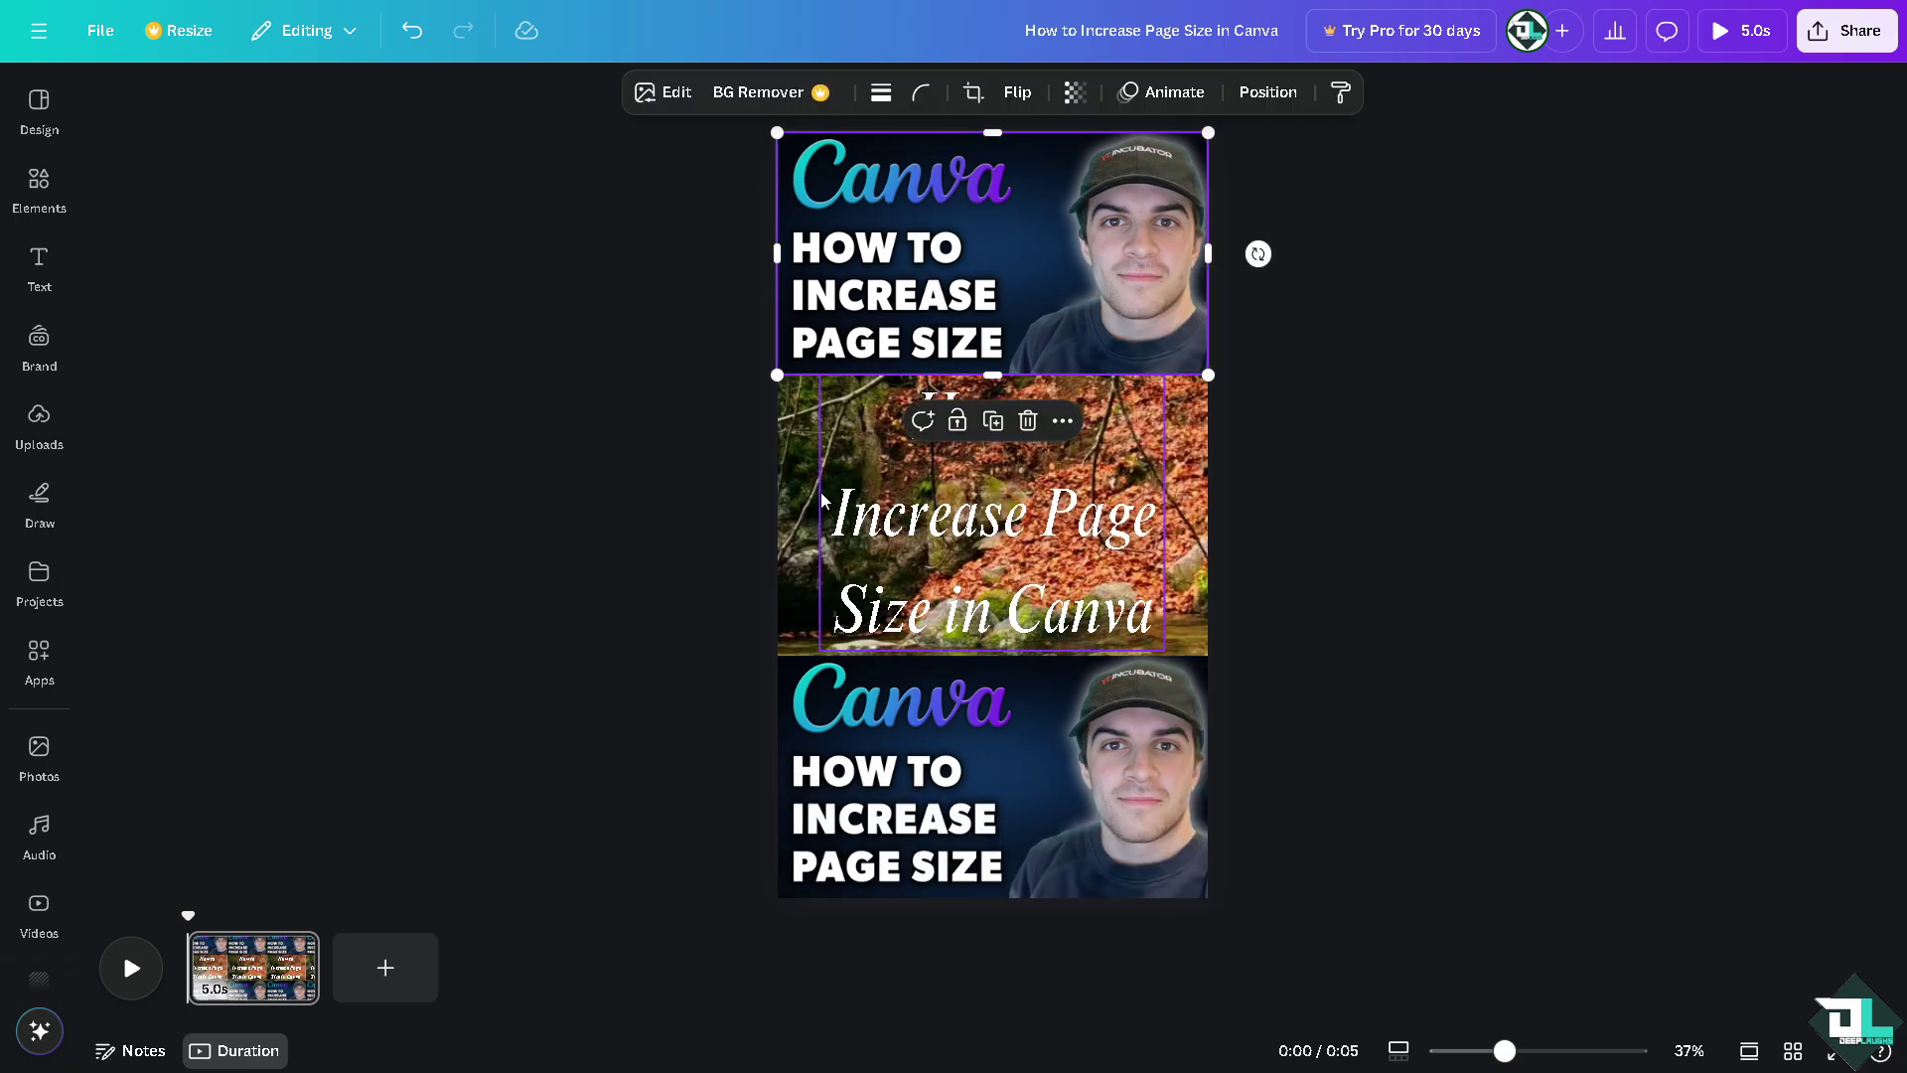
pyautogui.click(755, 527)
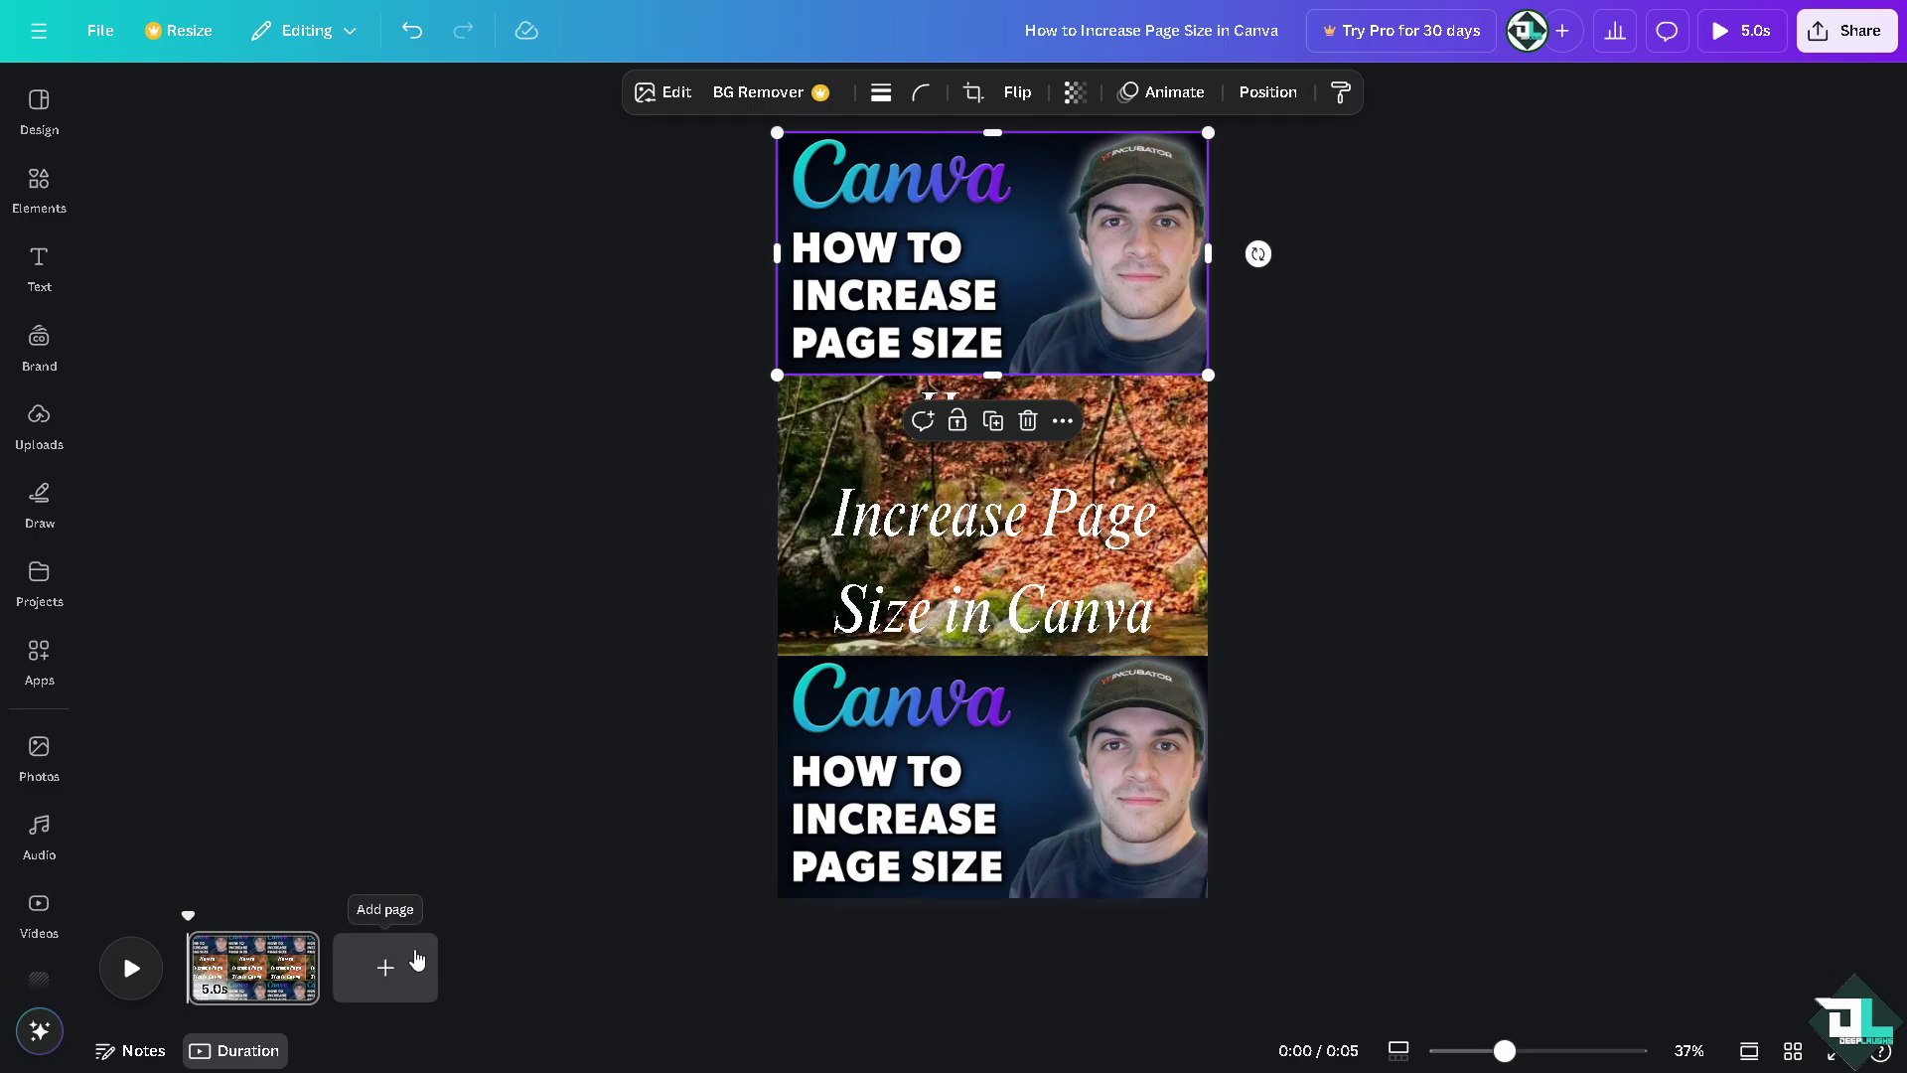
pyautogui.click(417, 958)
pyautogui.click(920, 509)
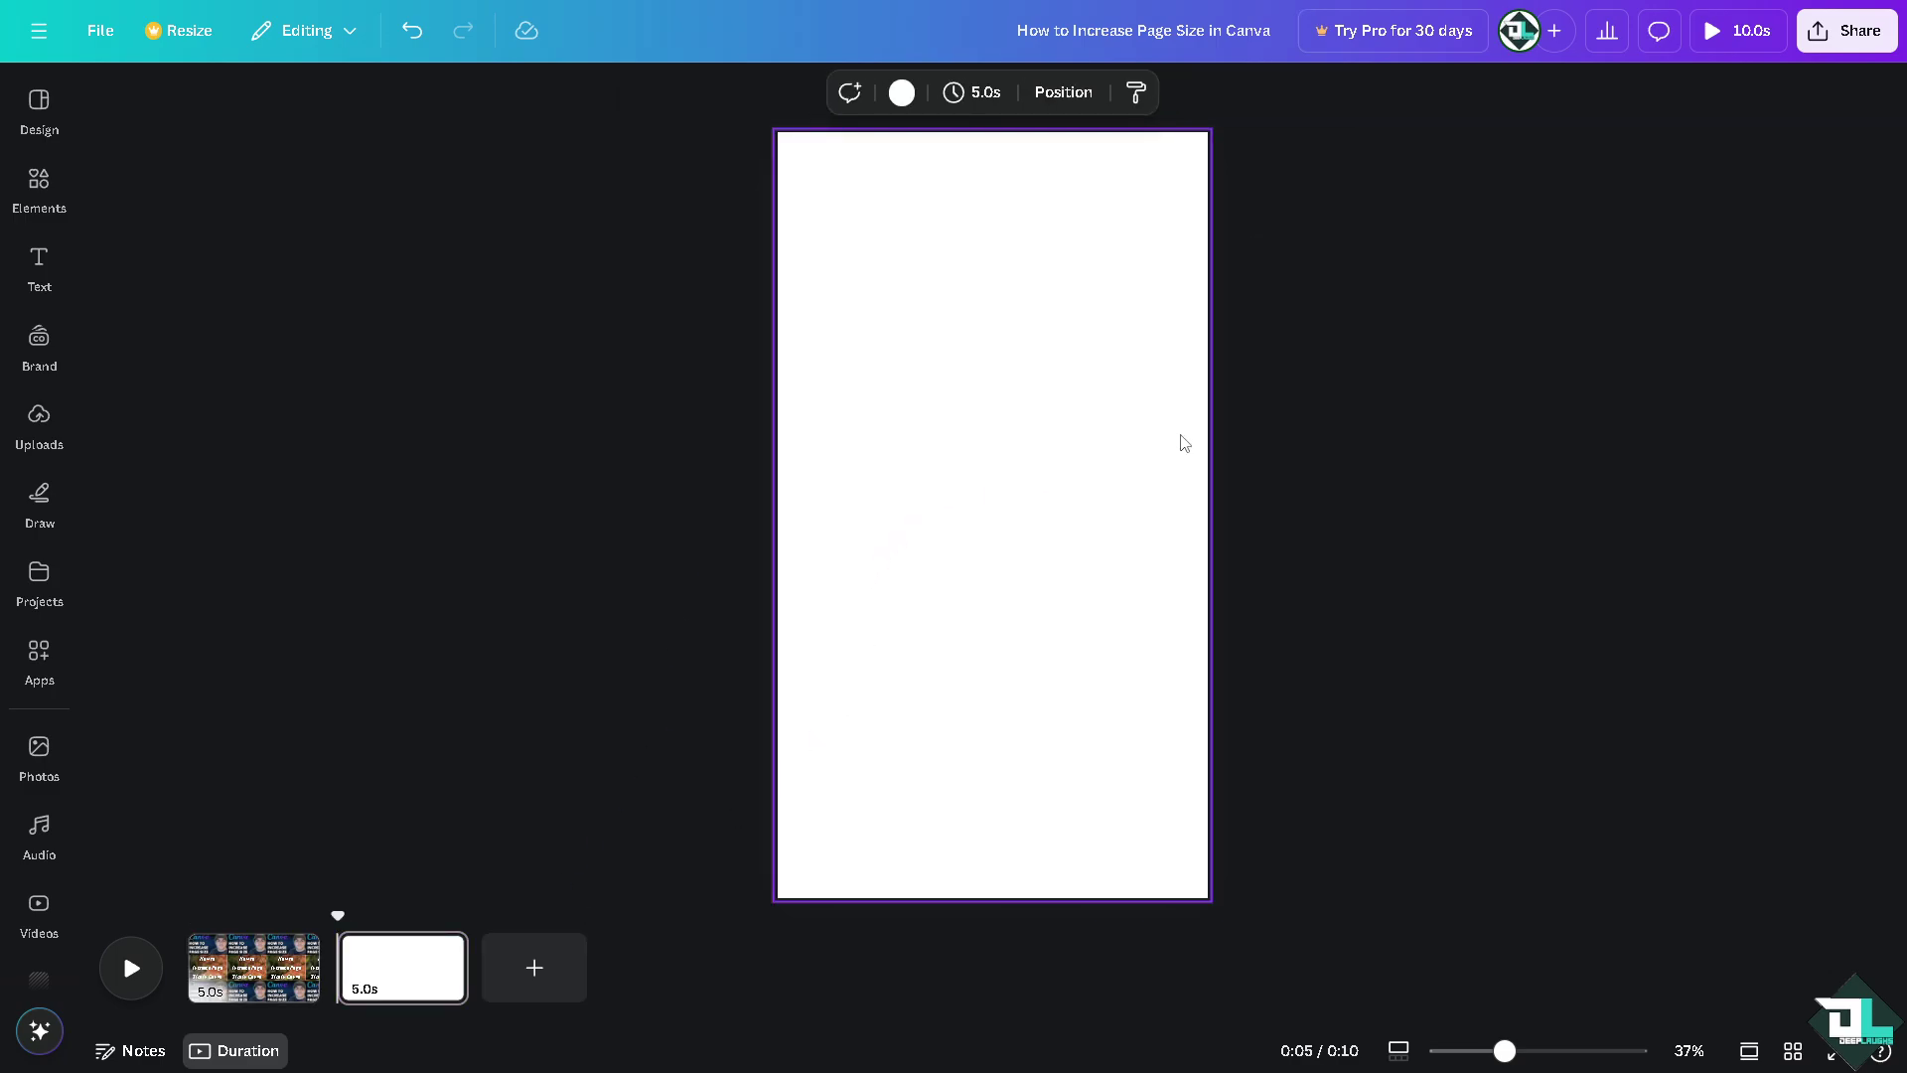
pyautogui.click(1256, 450)
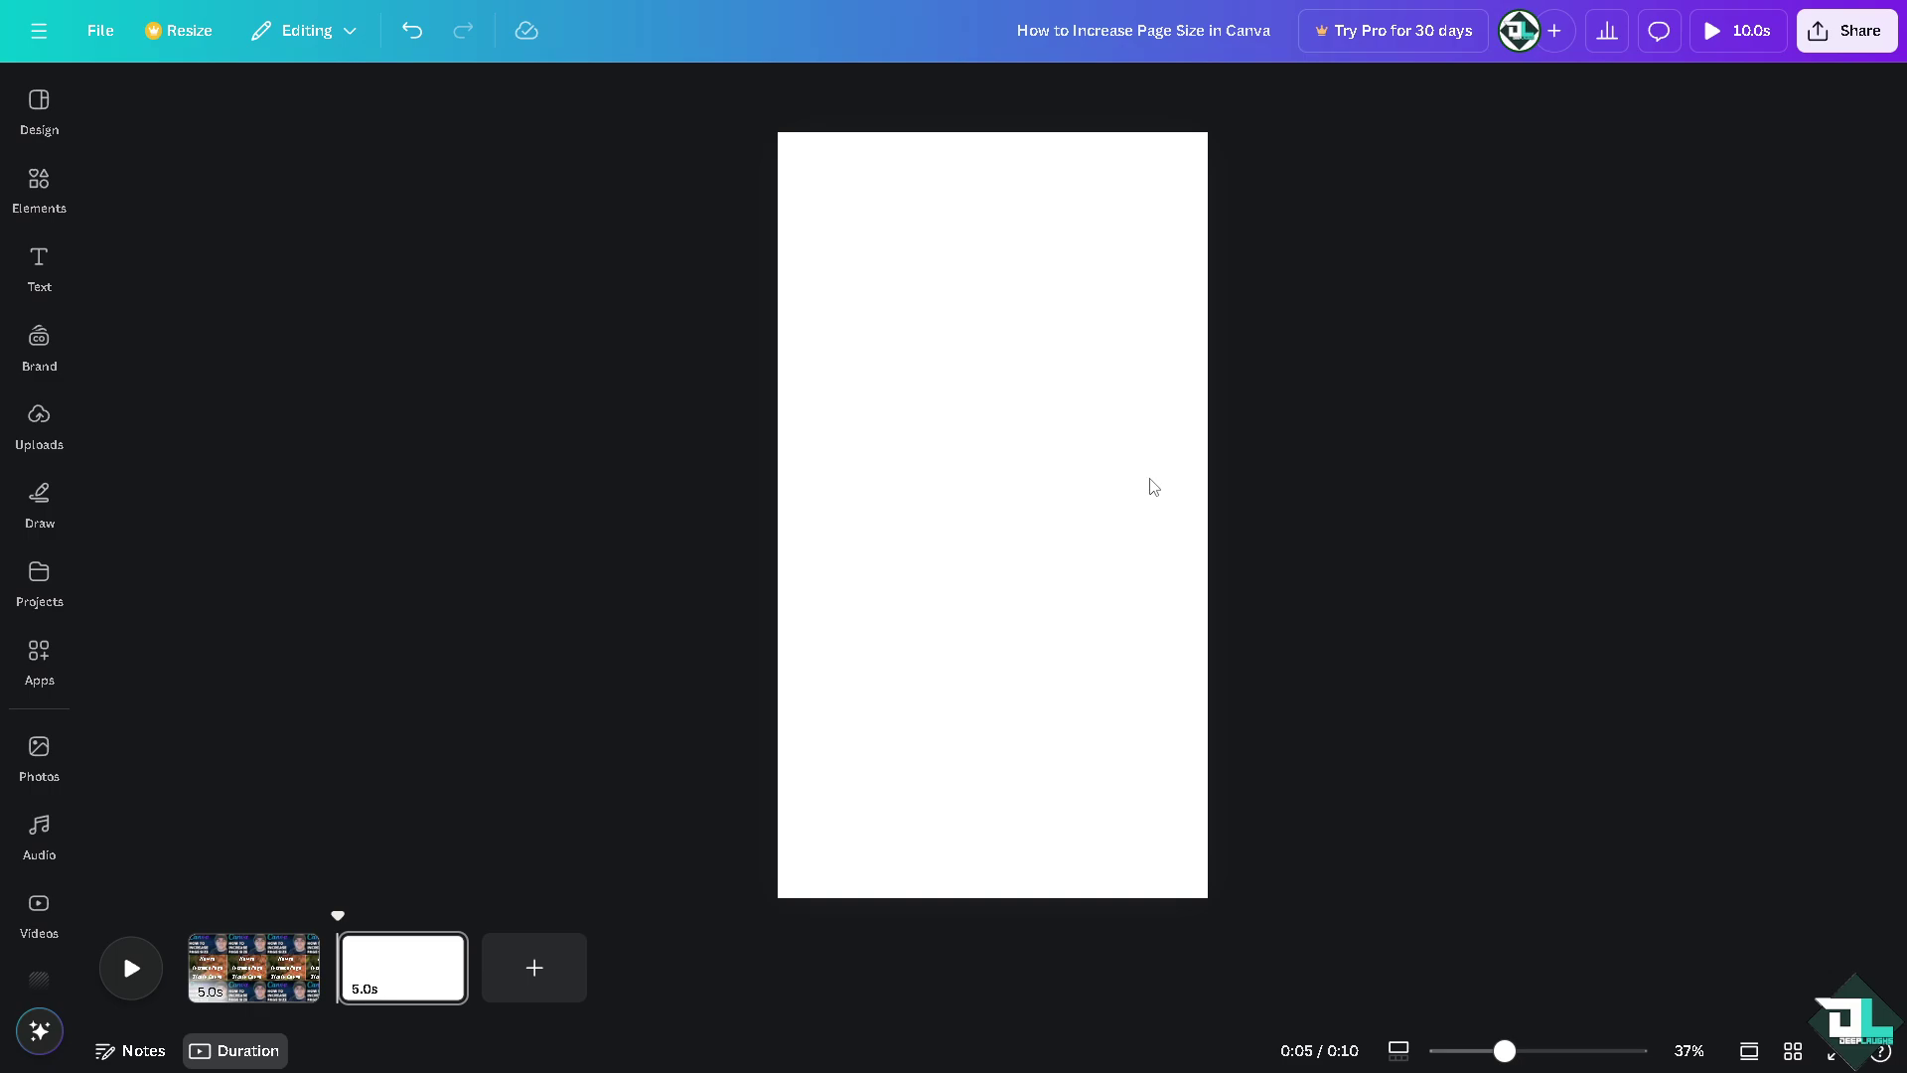
pyautogui.click(858, 410)
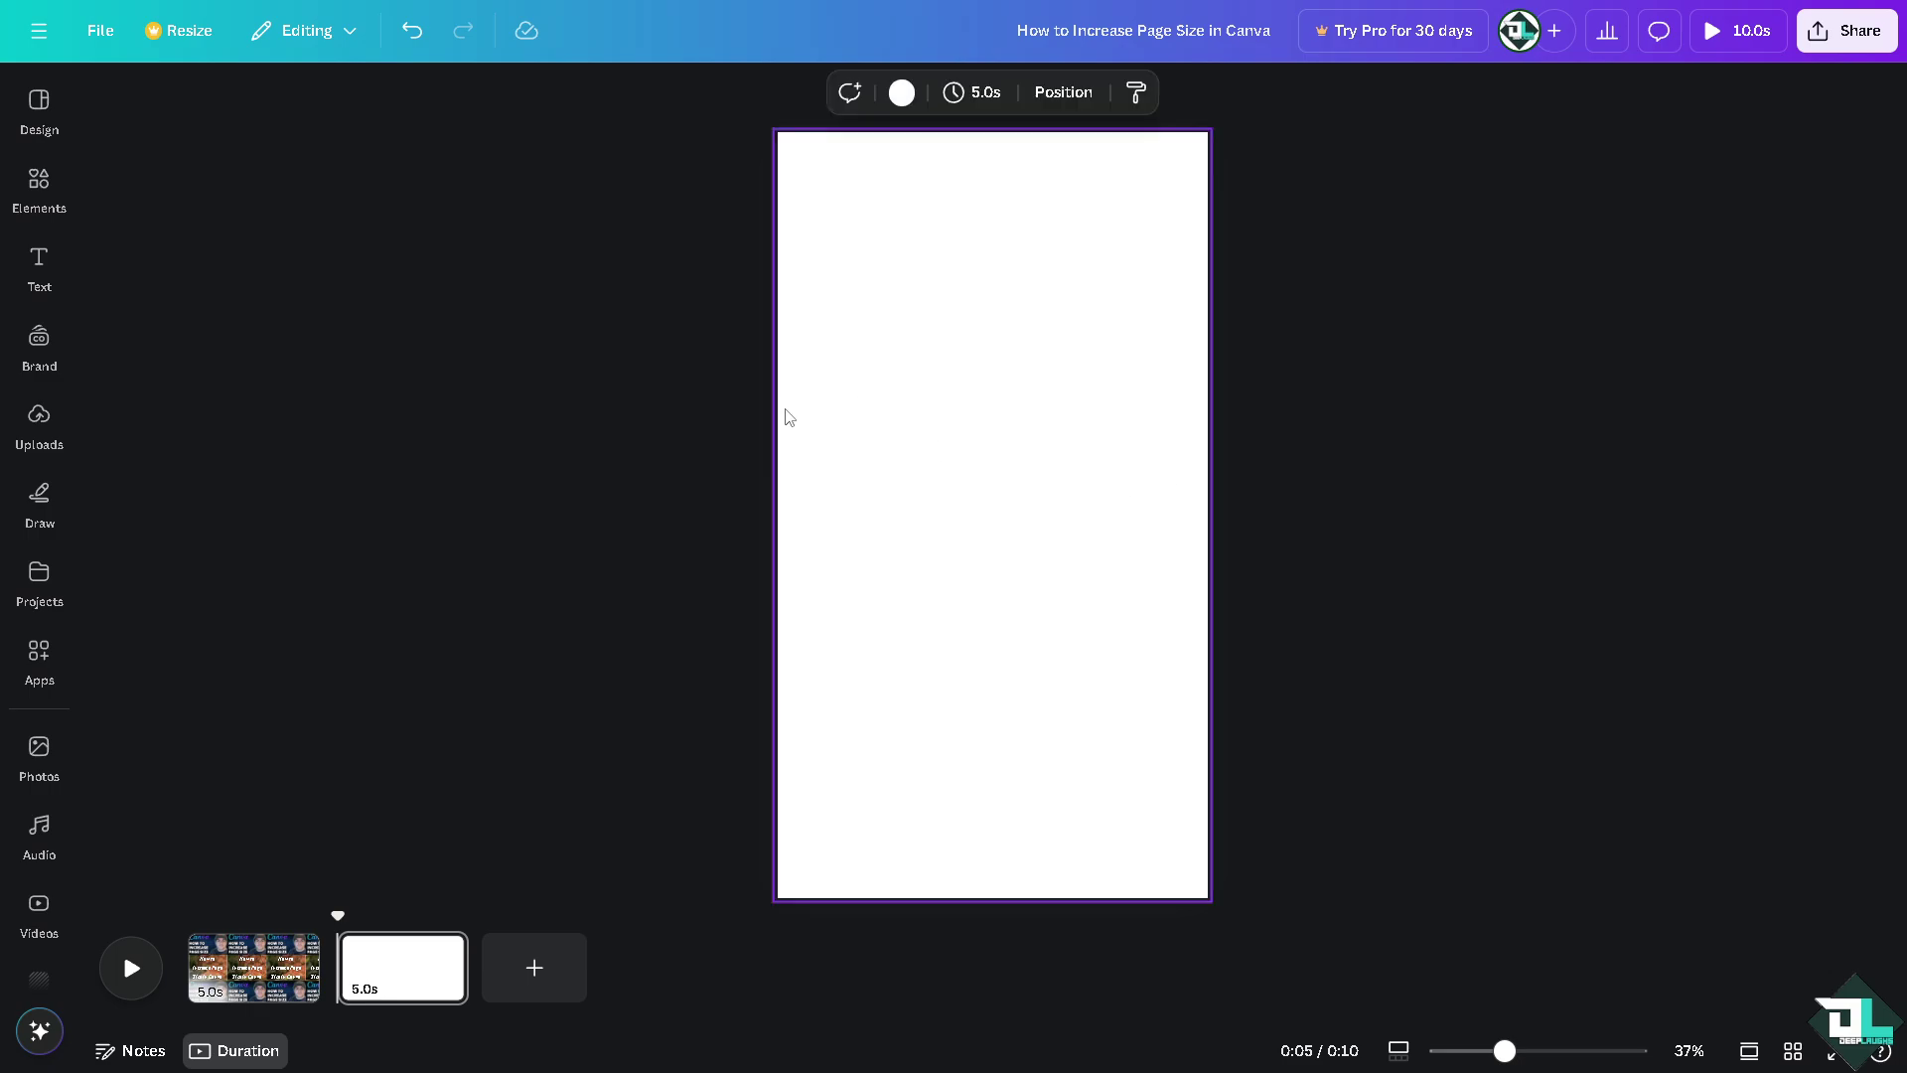
pyautogui.click(673, 425)
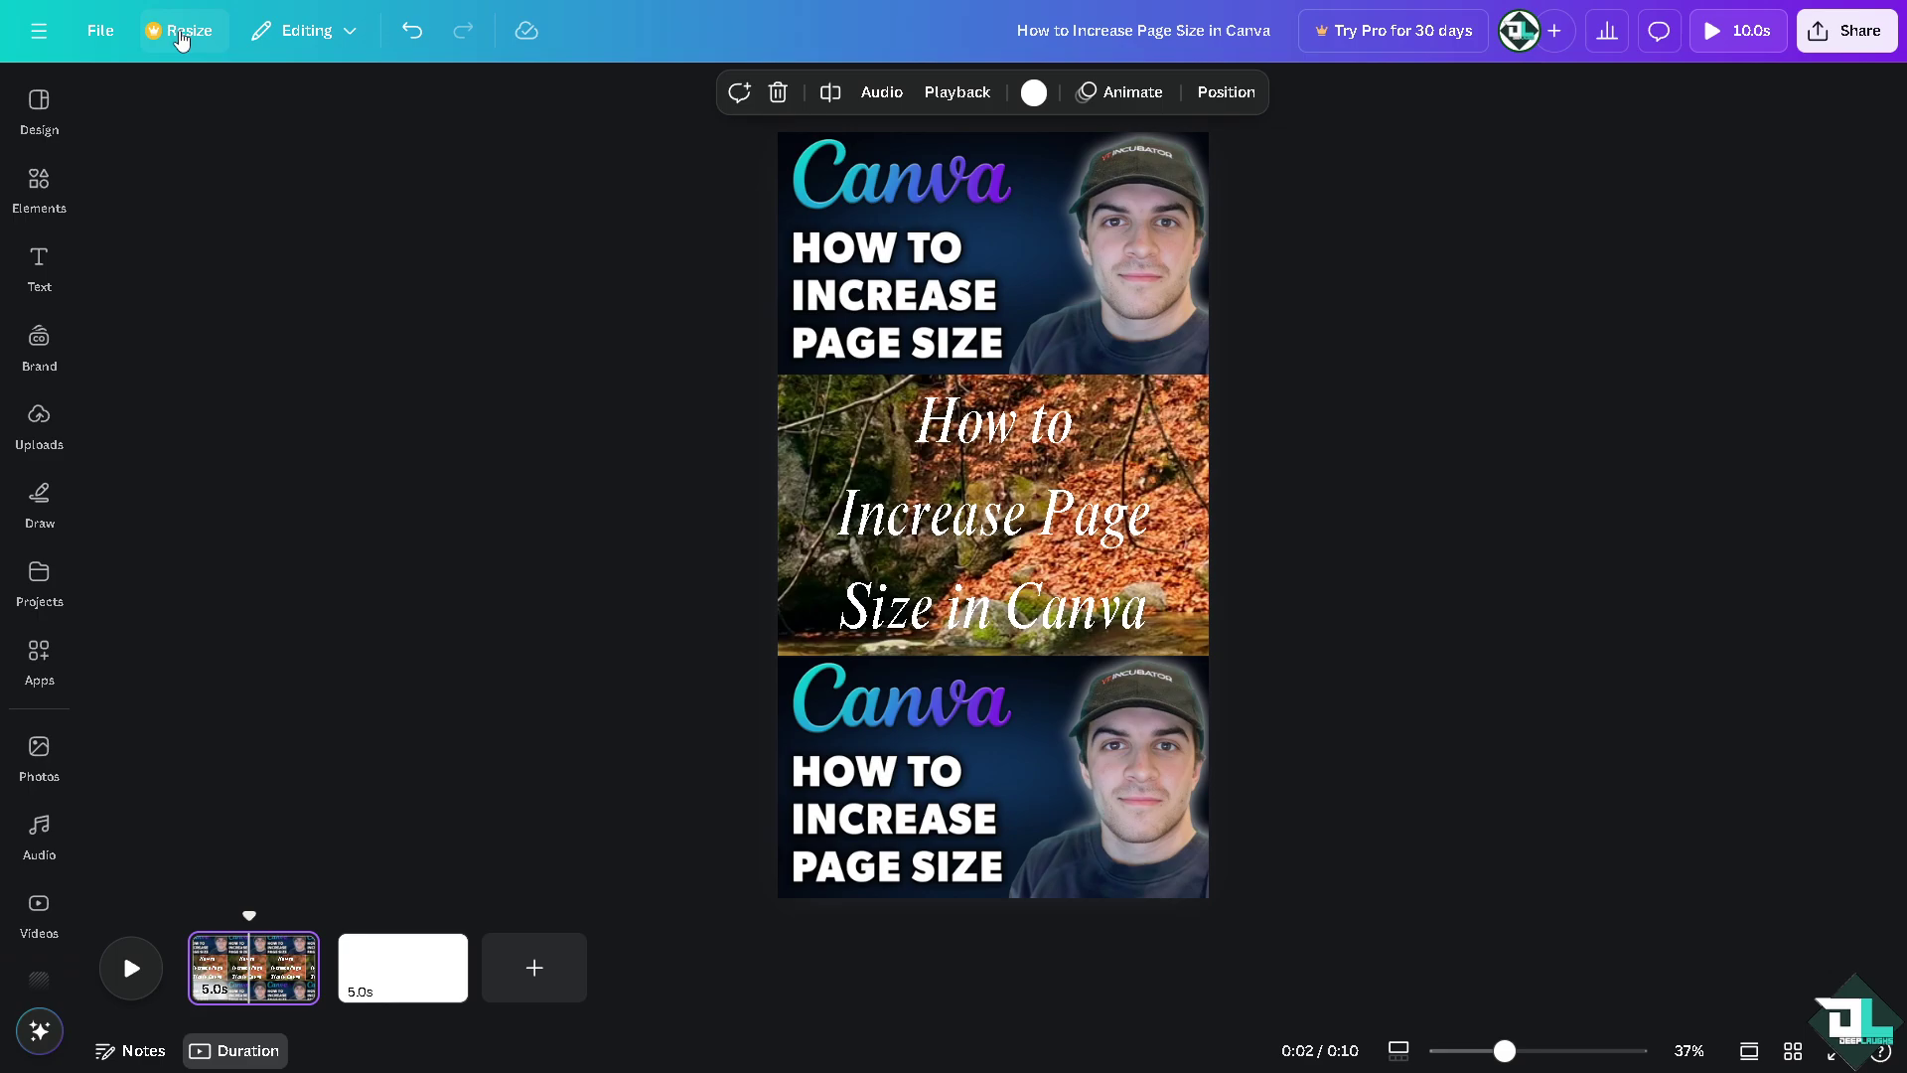
pyautogui.click(180, 38)
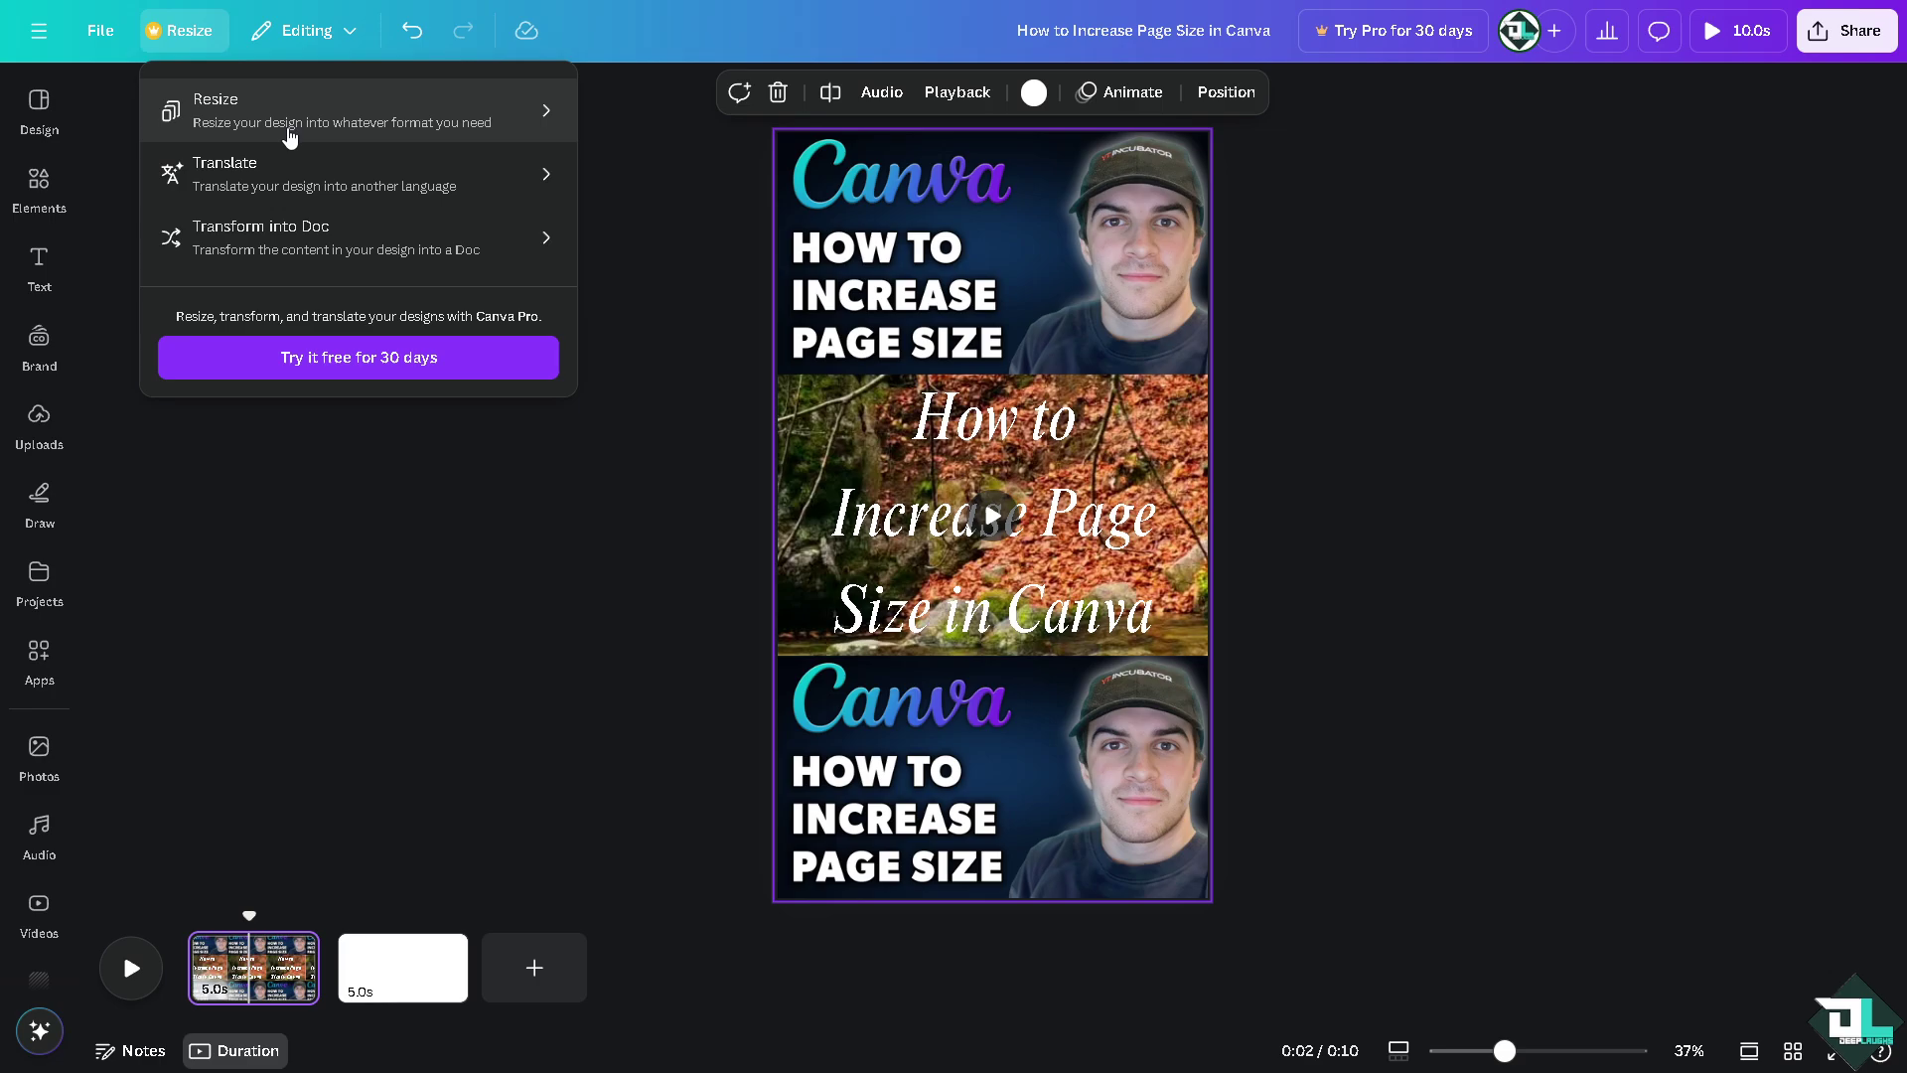
pyautogui.click(289, 134)
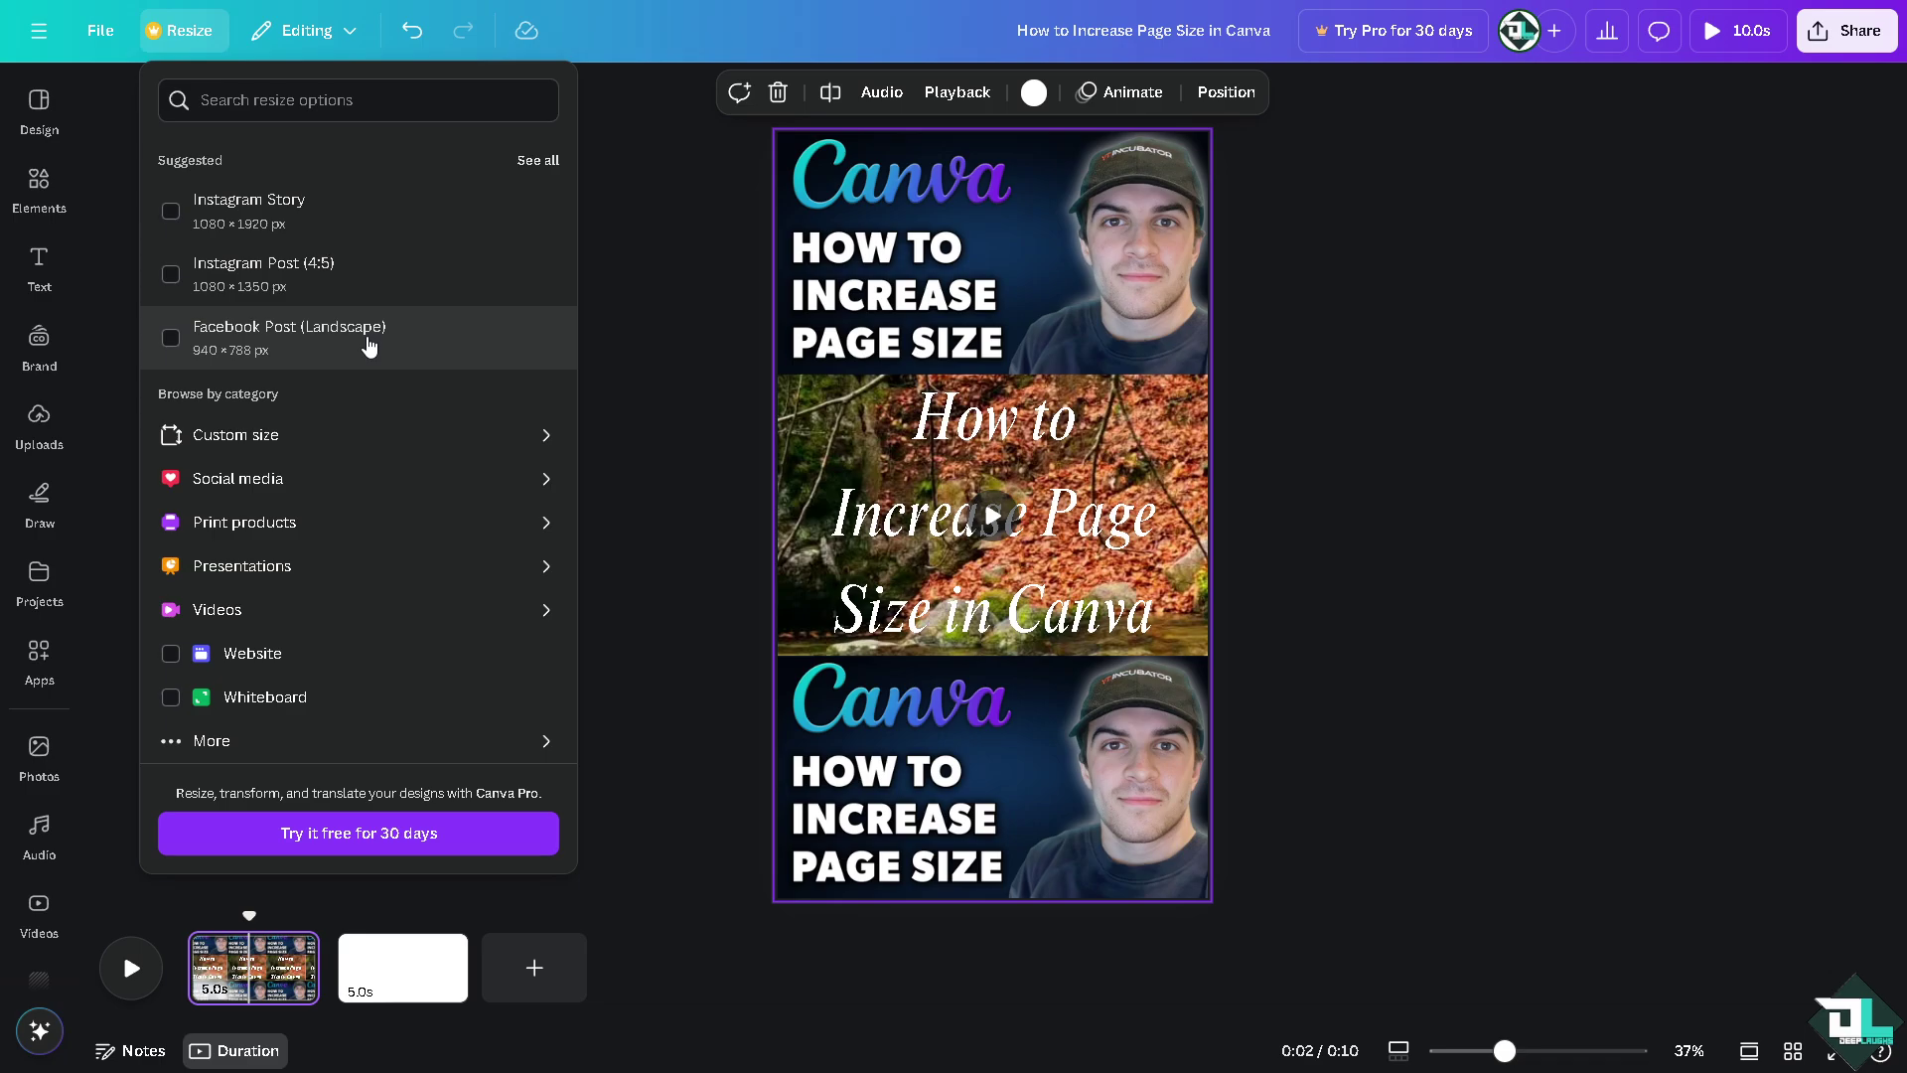
pyautogui.click(366, 440)
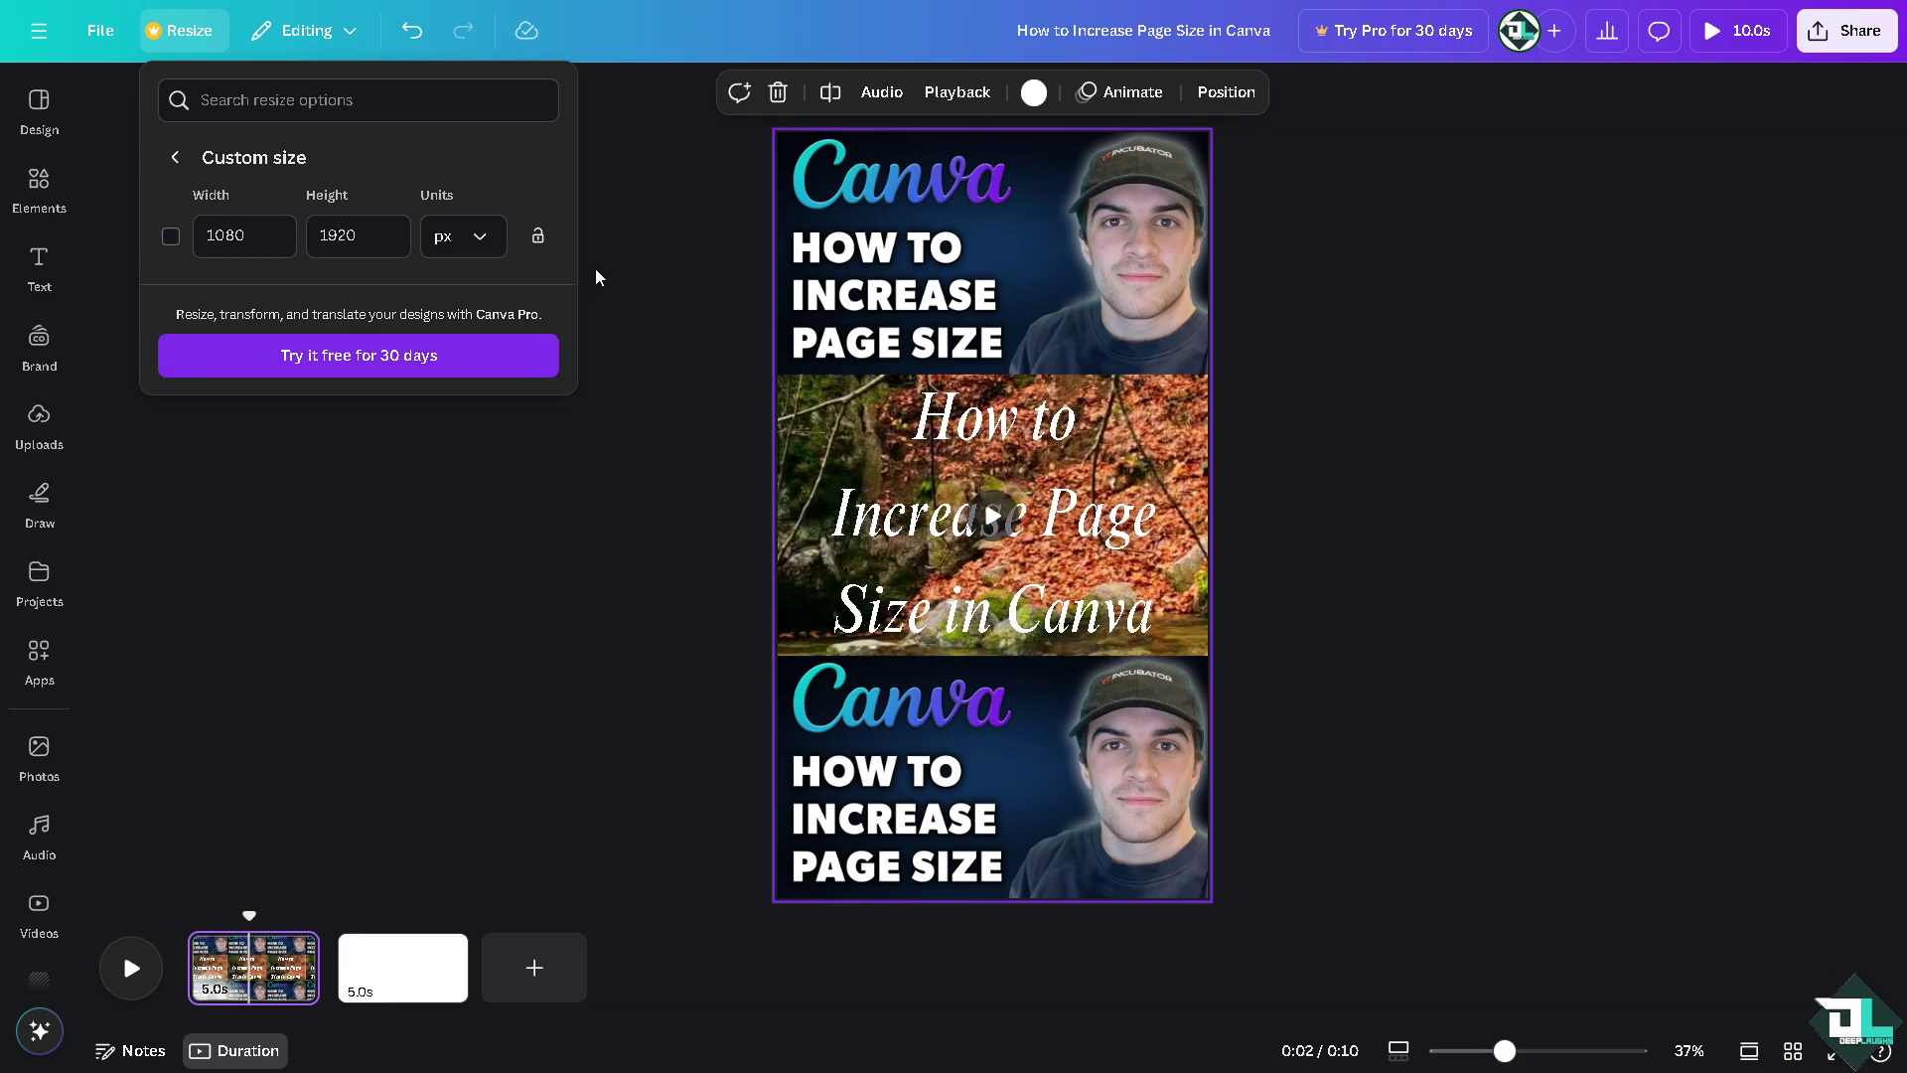
pyautogui.moveTo(897, 235)
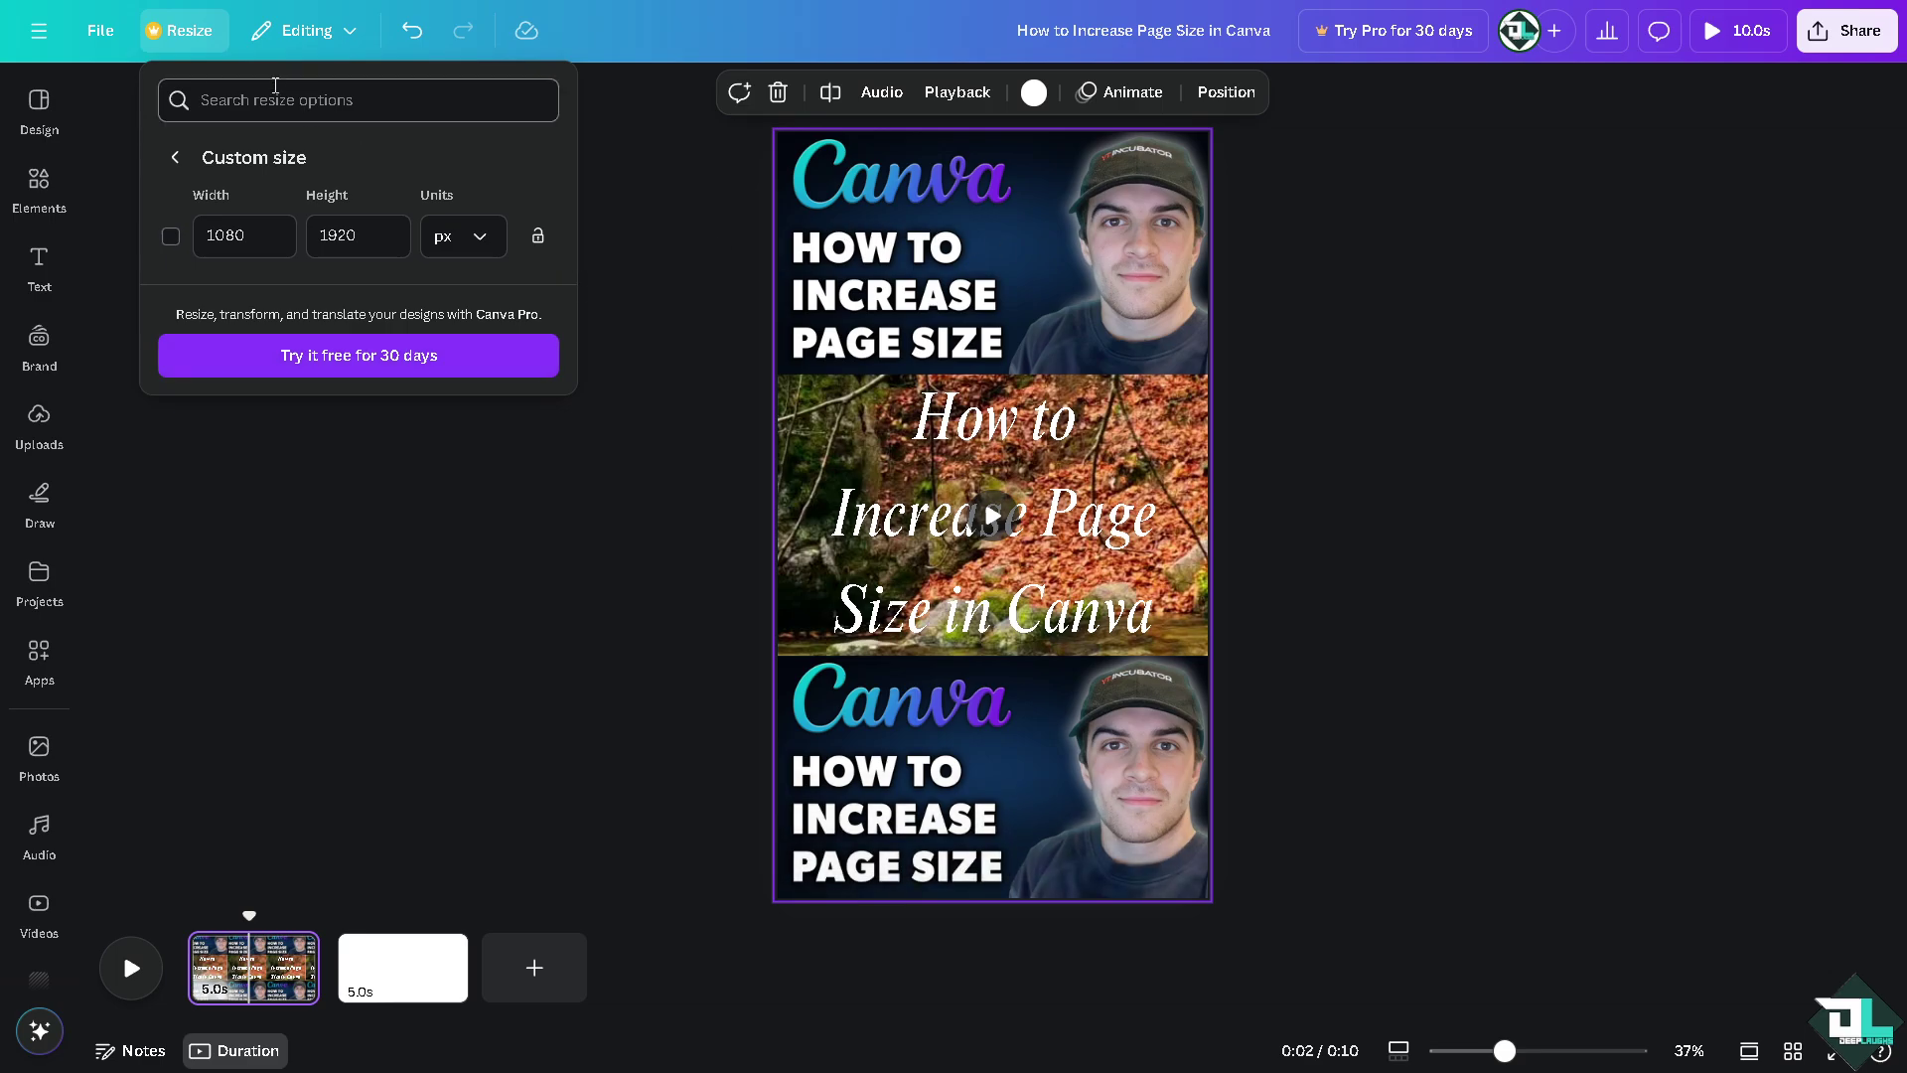
pyautogui.press('Escape')
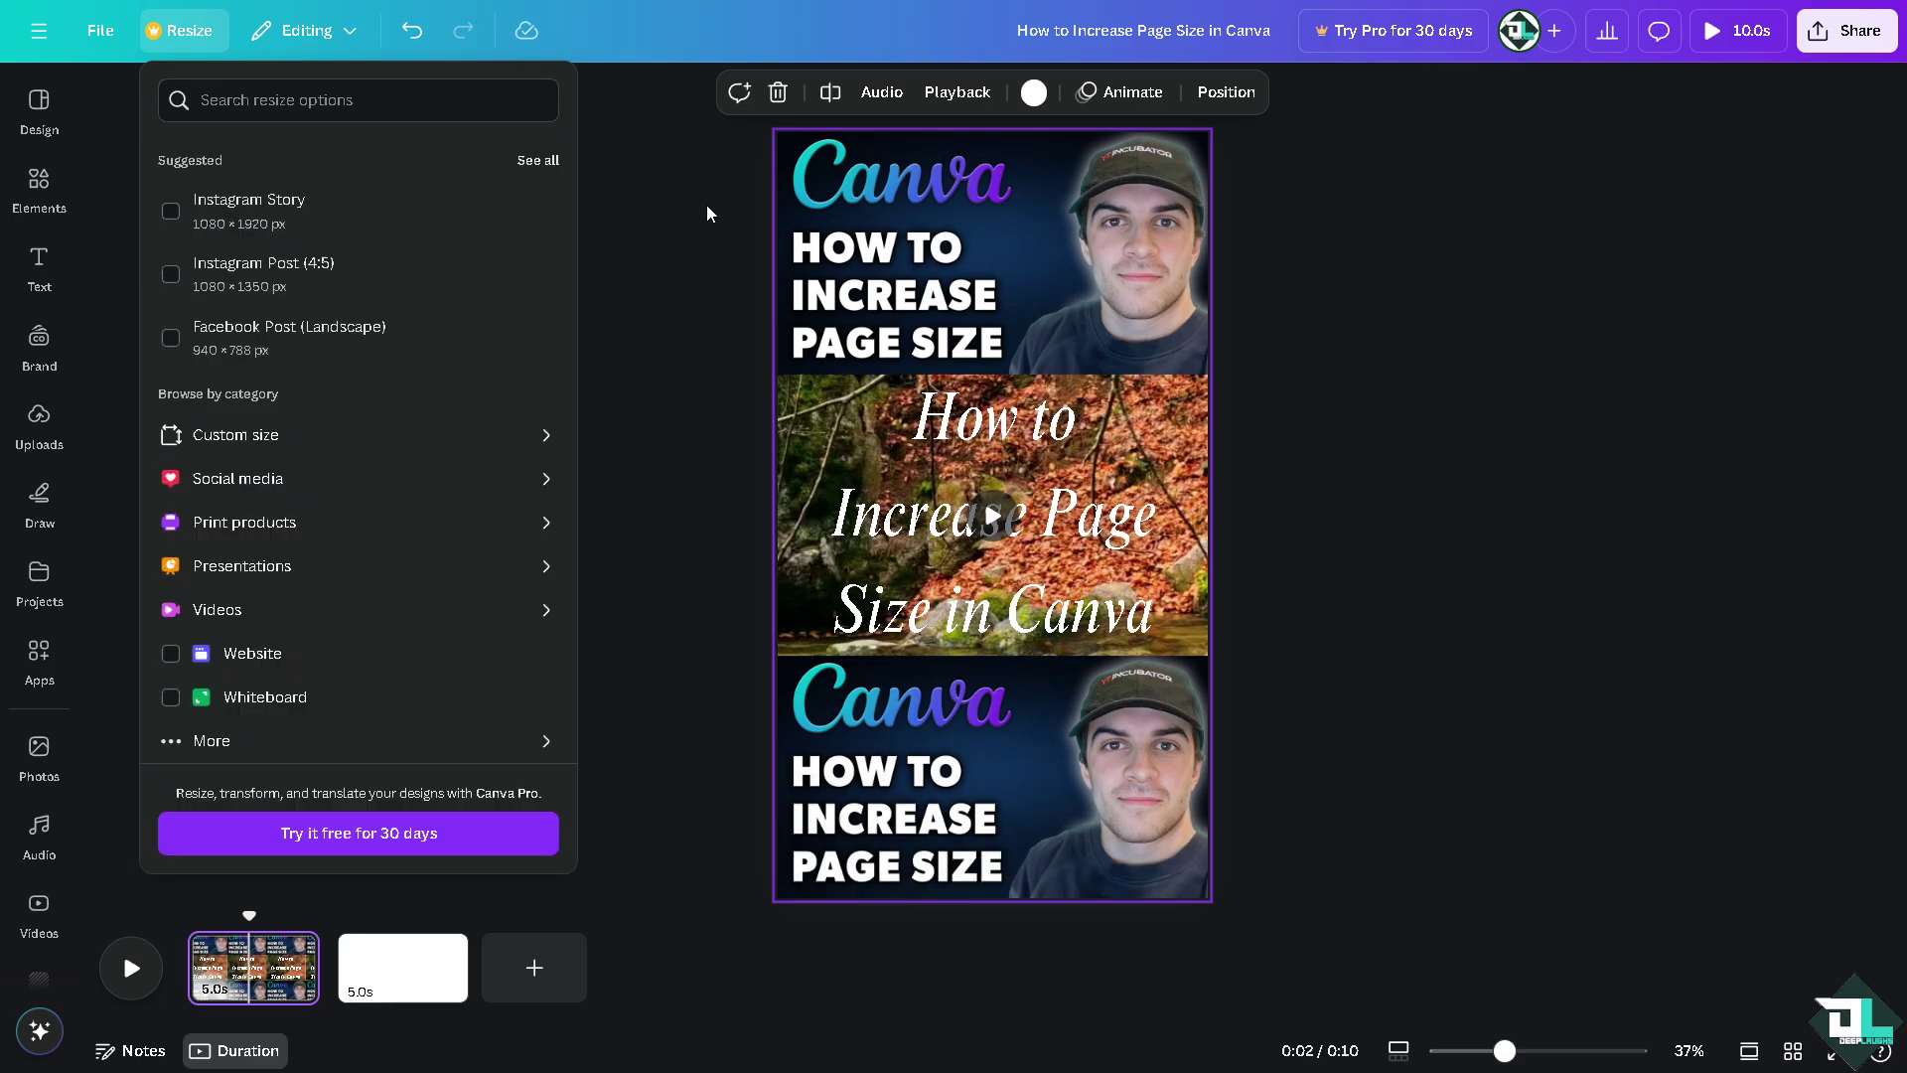
pyautogui.press('Escape')
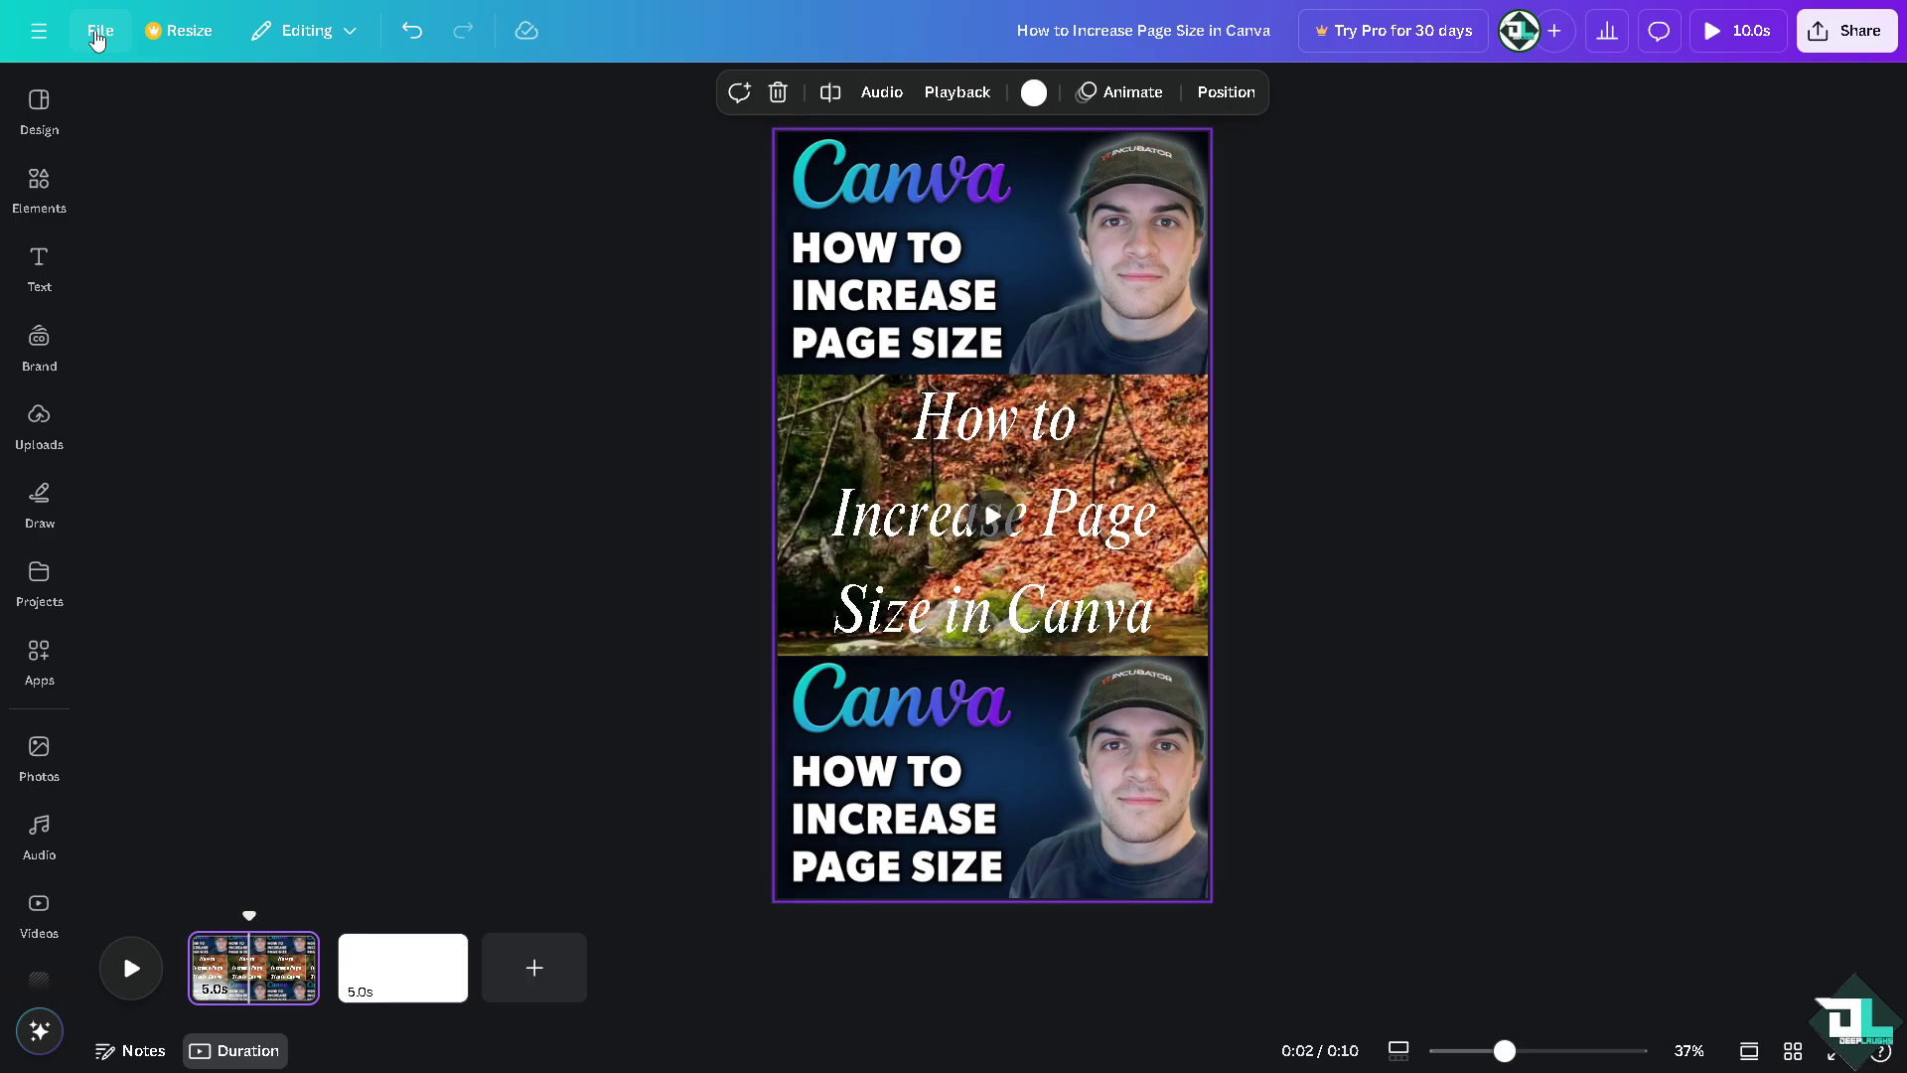
# Create a new custom-size design of 1080 × 620 px
pyautogui.click(100, 30)
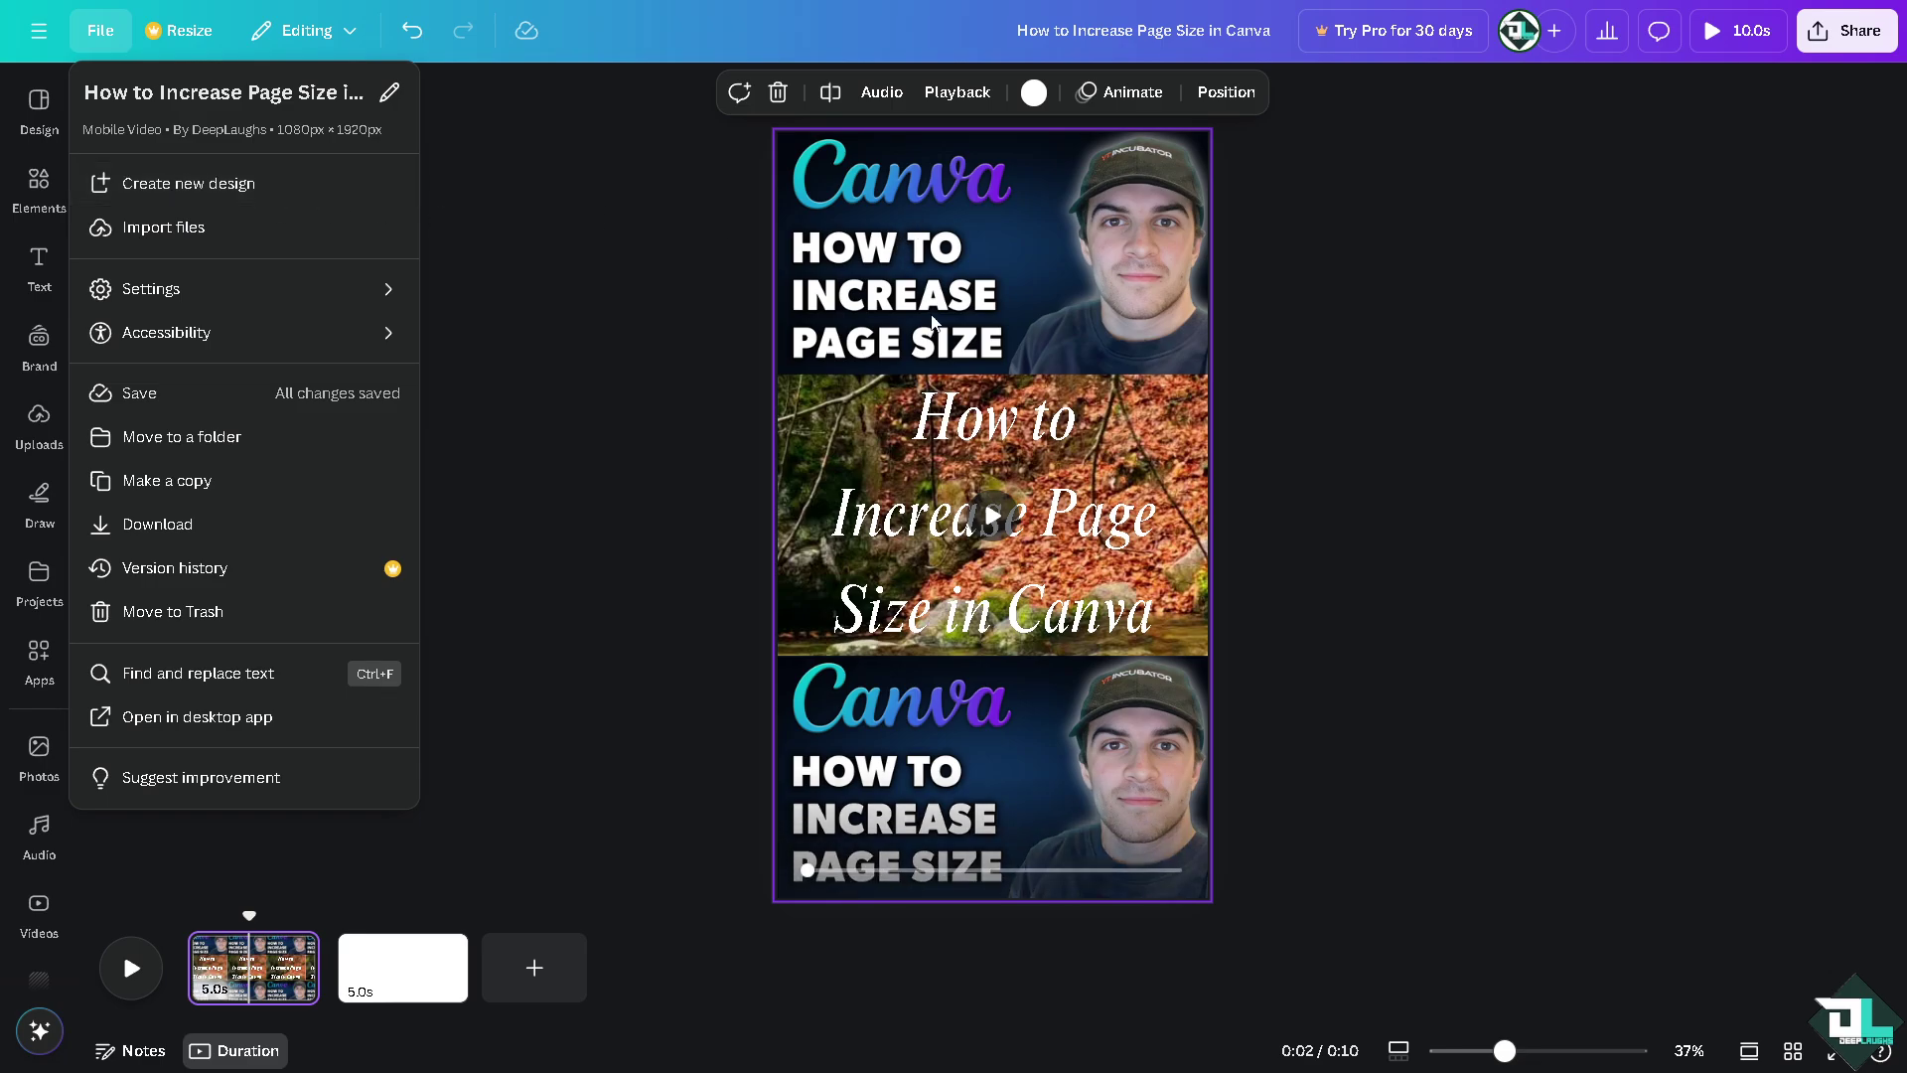
pyautogui.click(277, 183)
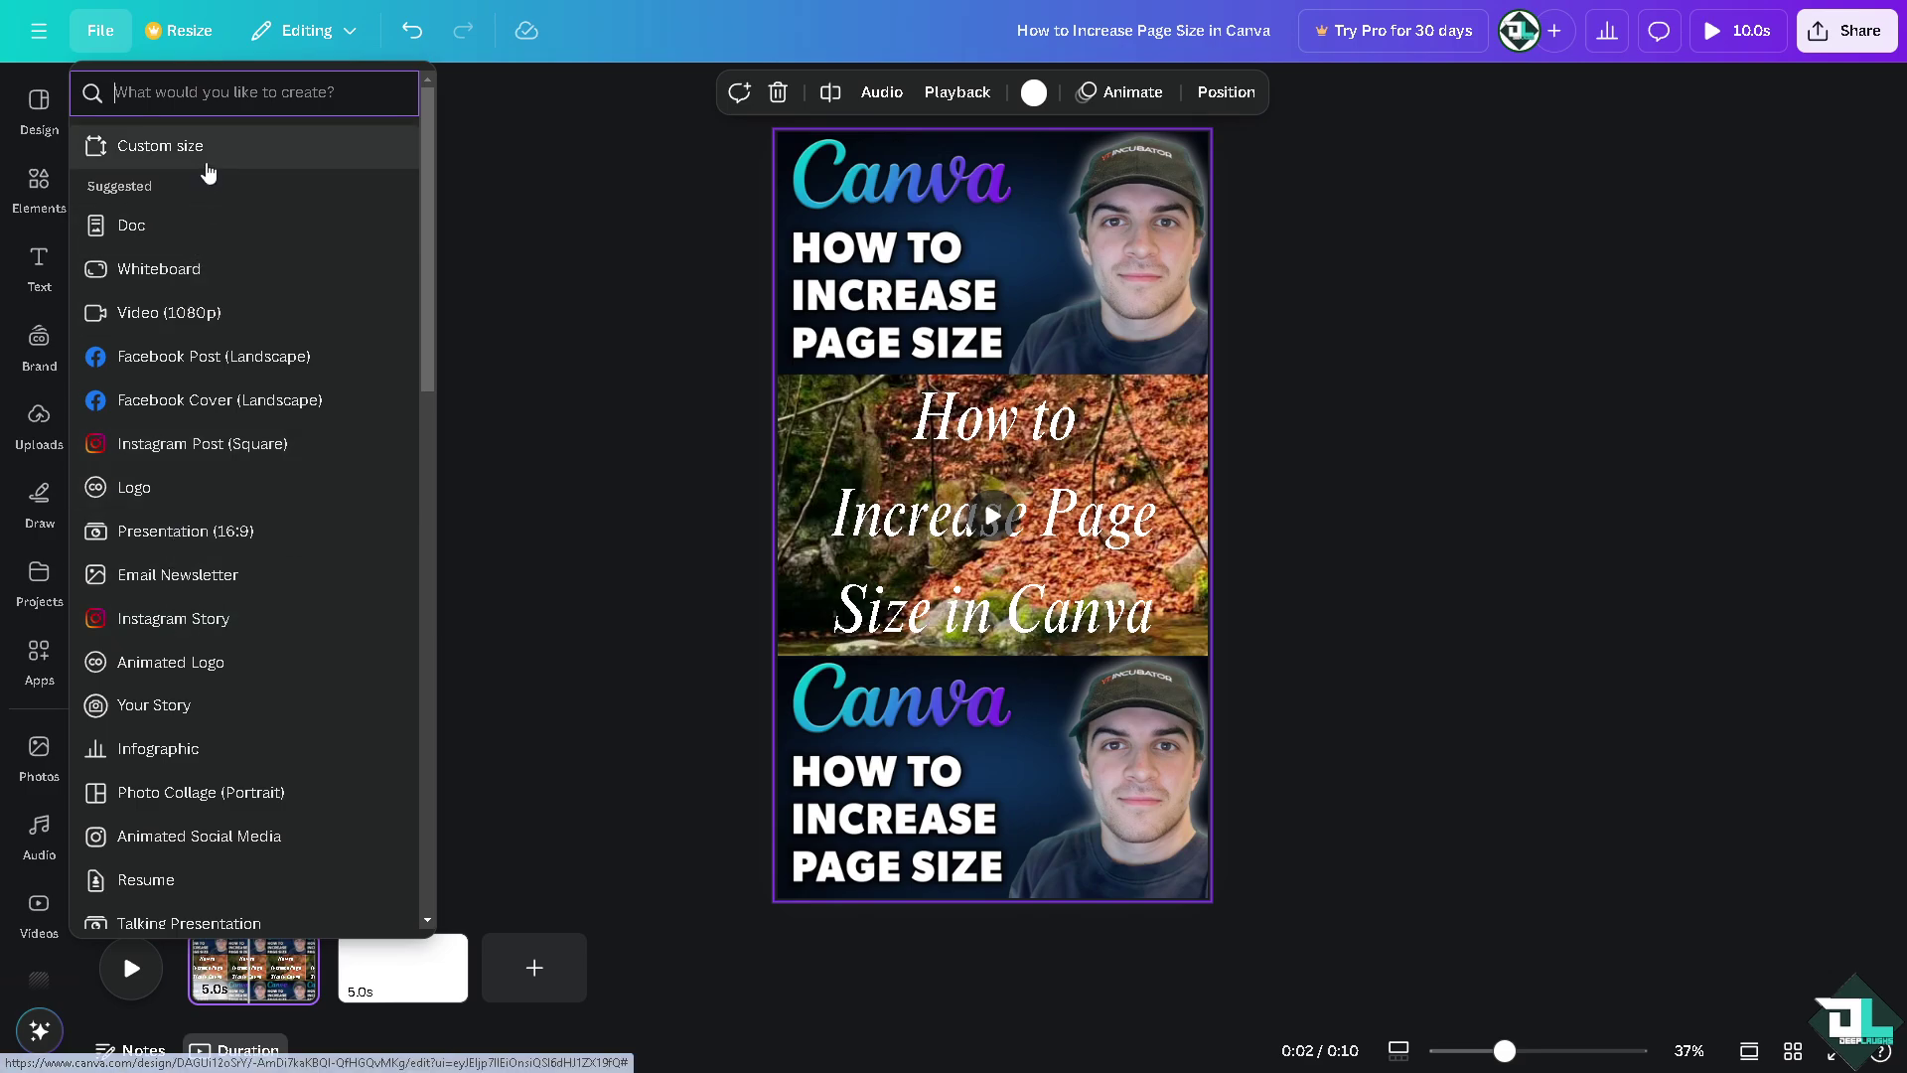
pyautogui.click(209, 169)
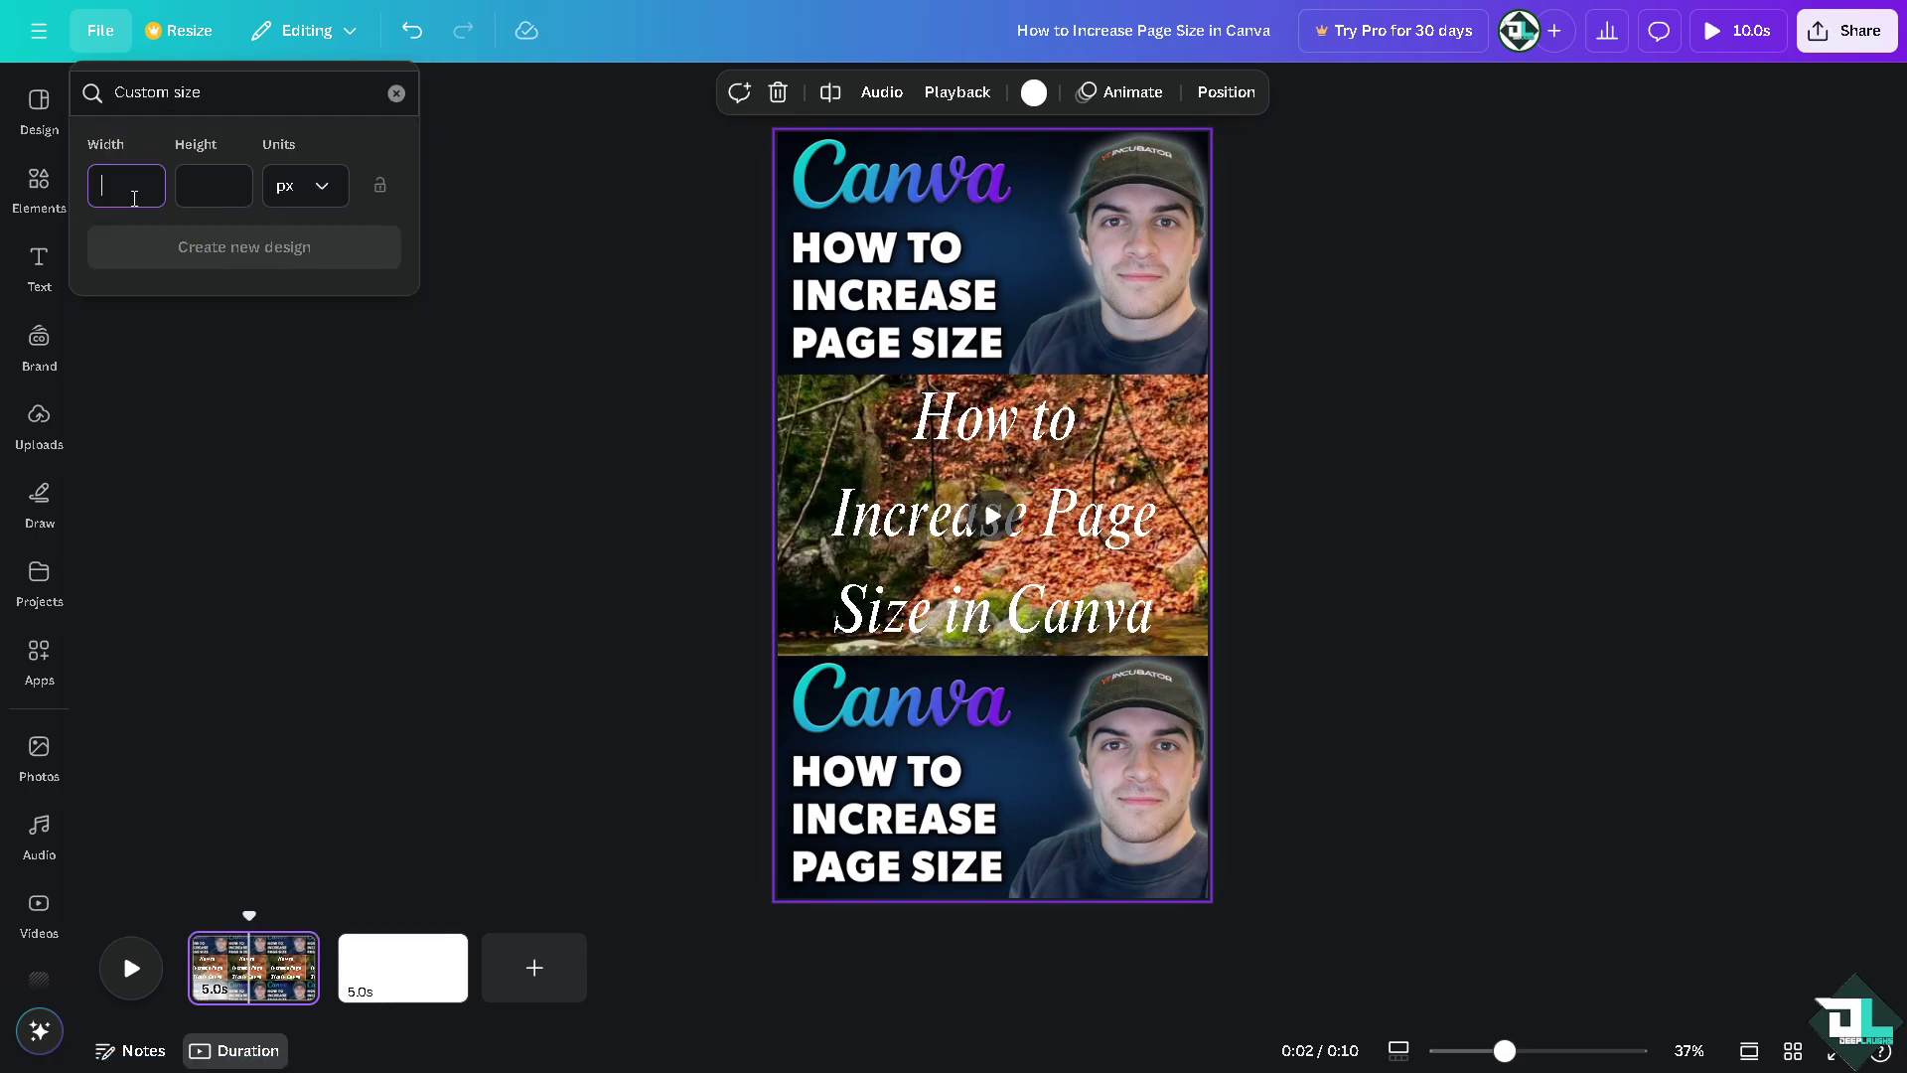
pyautogui.write('1080')
pyautogui.press('Tab')
pyautogui.write('62')
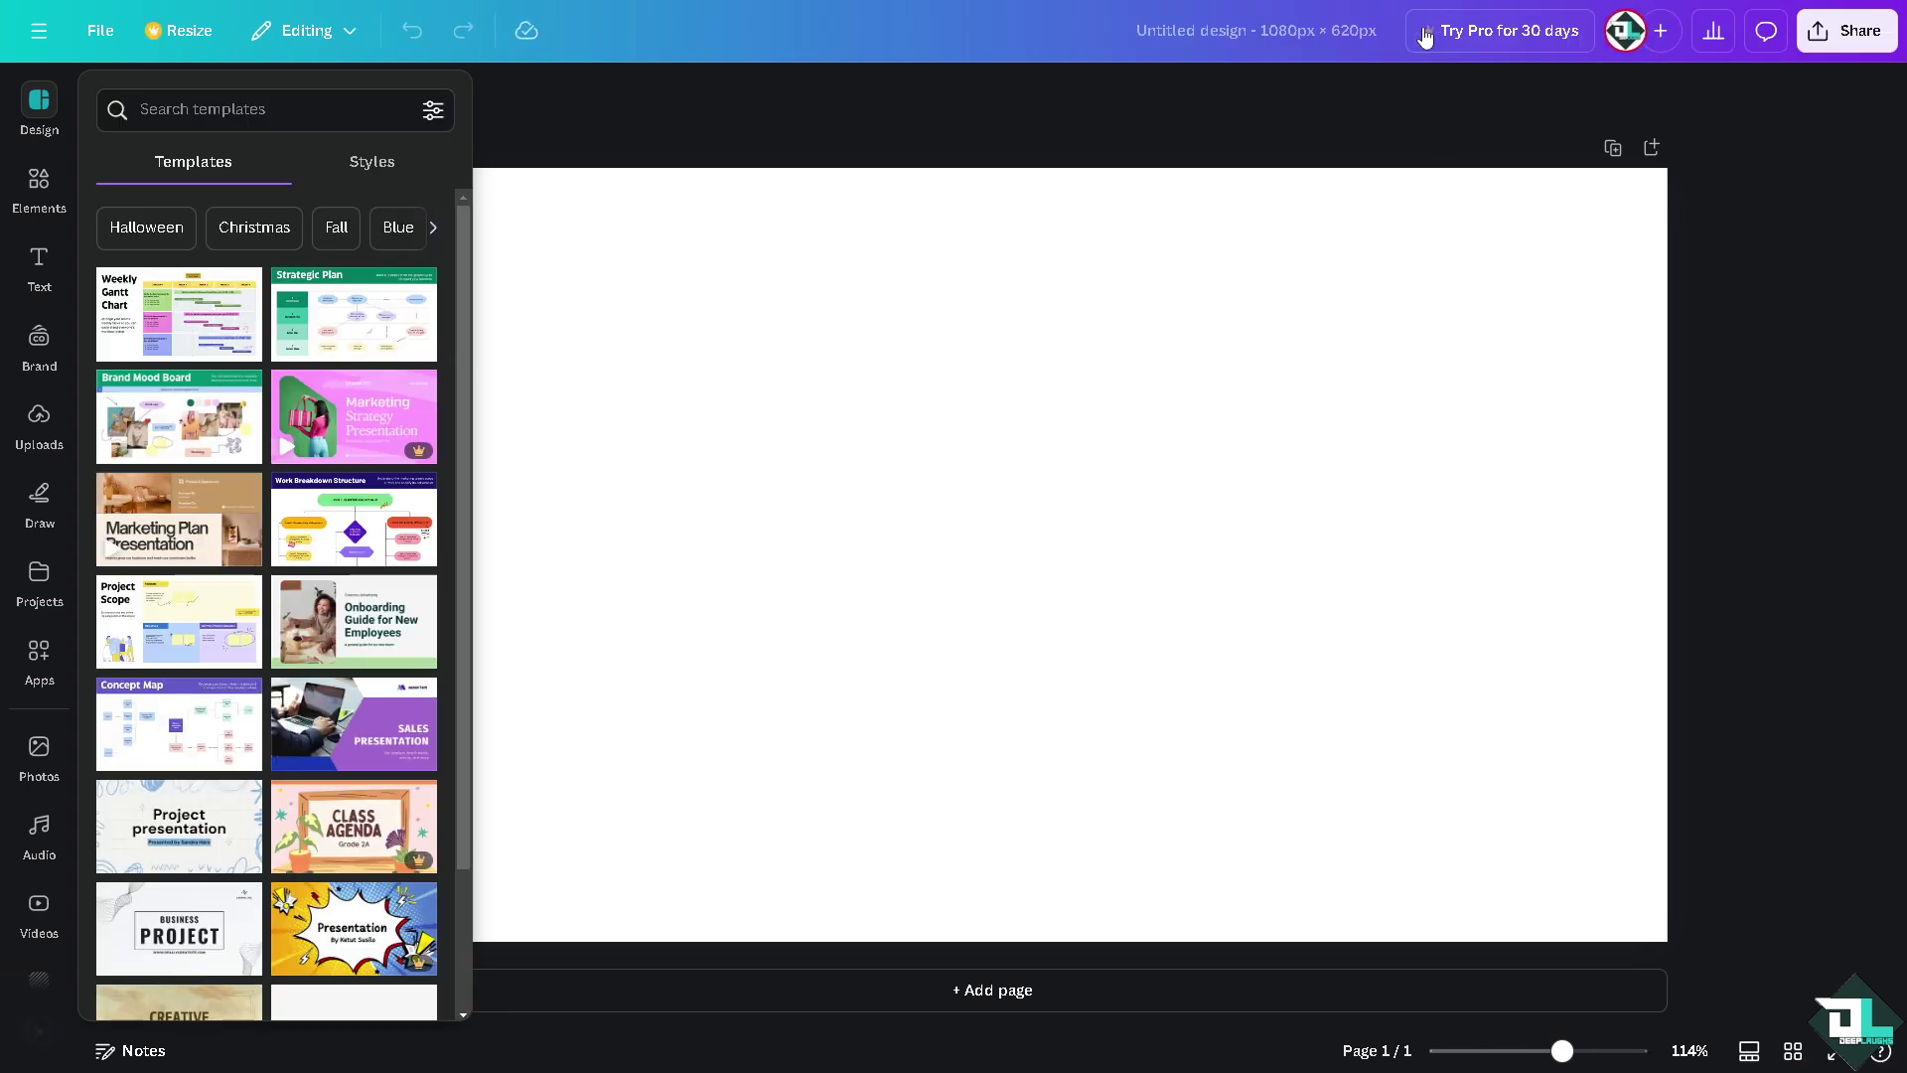
# Title the new design 'How to Increase Page Size in Canva'
pyautogui.click(1427, 30)
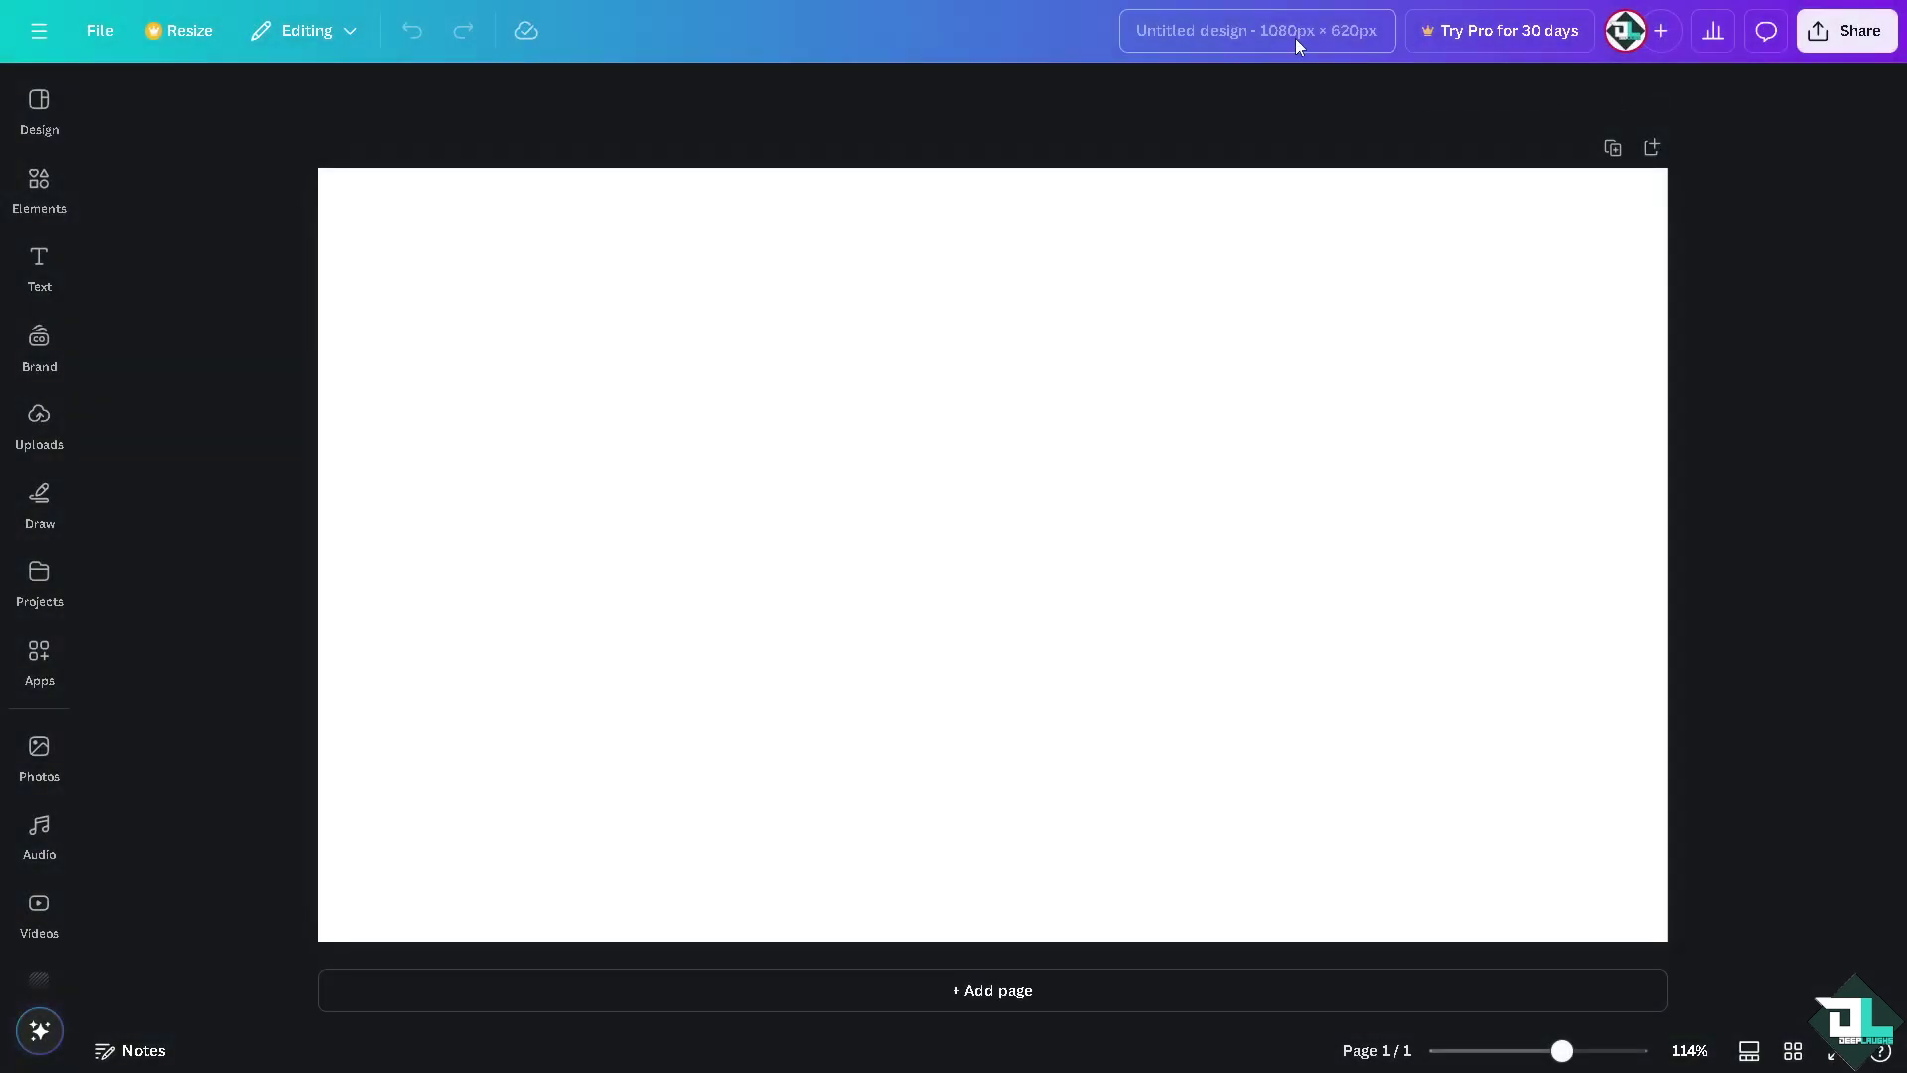
pyautogui.click(1296, 38)
pyautogui.write('How to Increase Page Size in Canva')
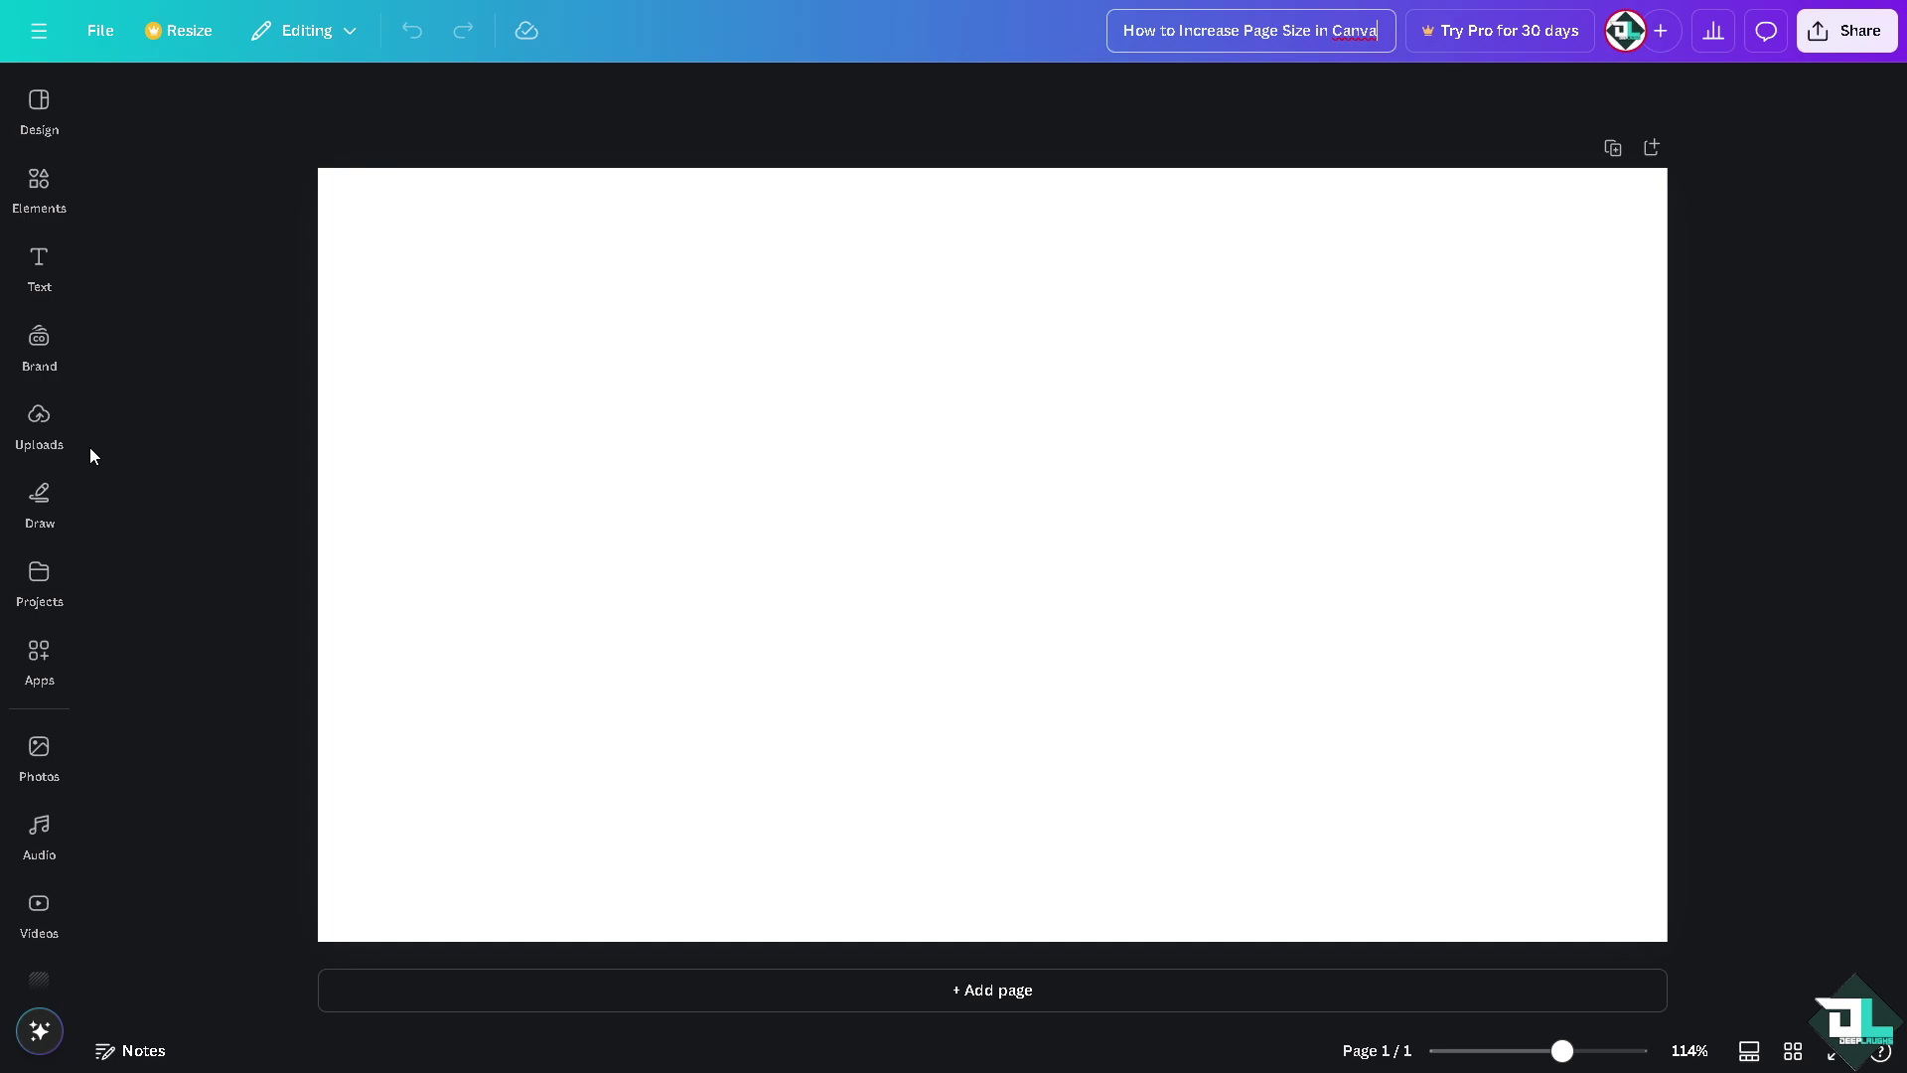
# Add the Increase Page Size thumbnail and shrink it into the top-left corner
pyautogui.click(50, 437)
pyautogui.click(159, 376)
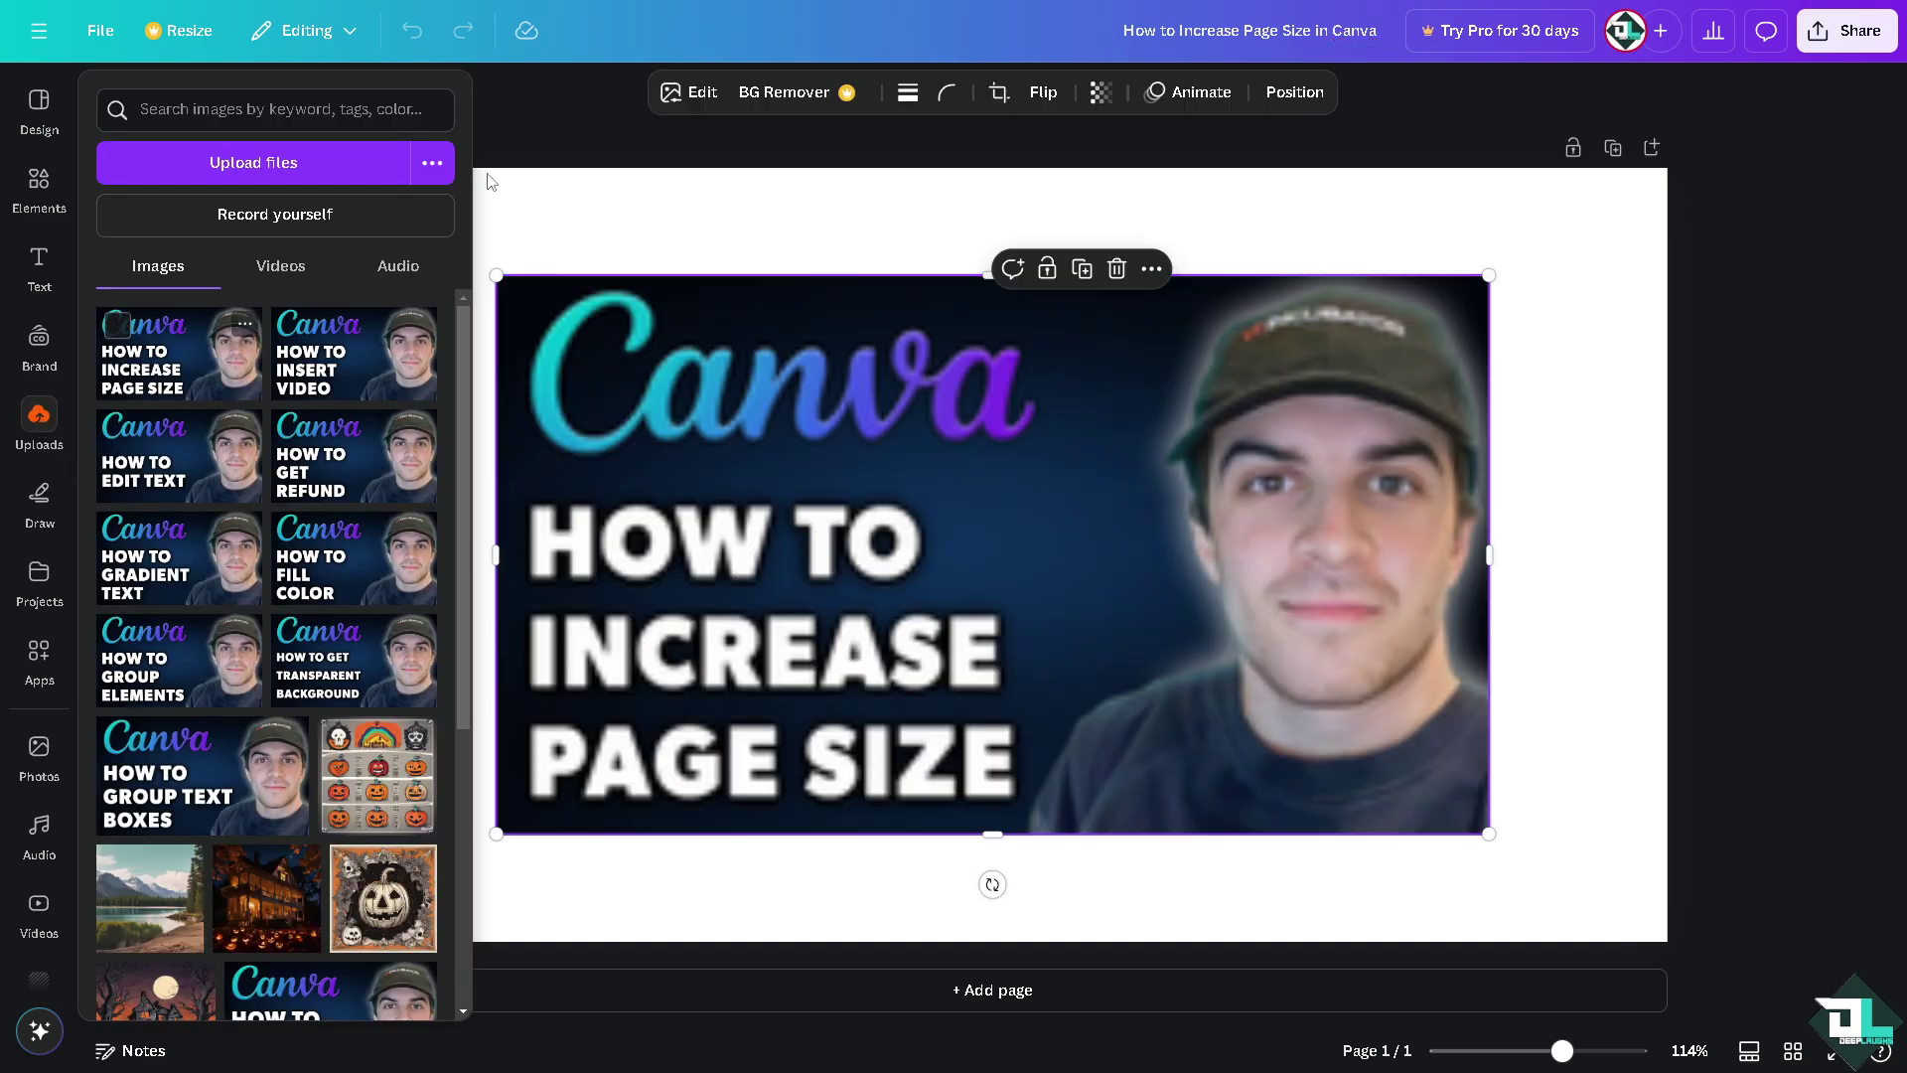
pyautogui.click(503, 199)
pyautogui.moveTo(524, 311); pyautogui.dragTo(385, 229)
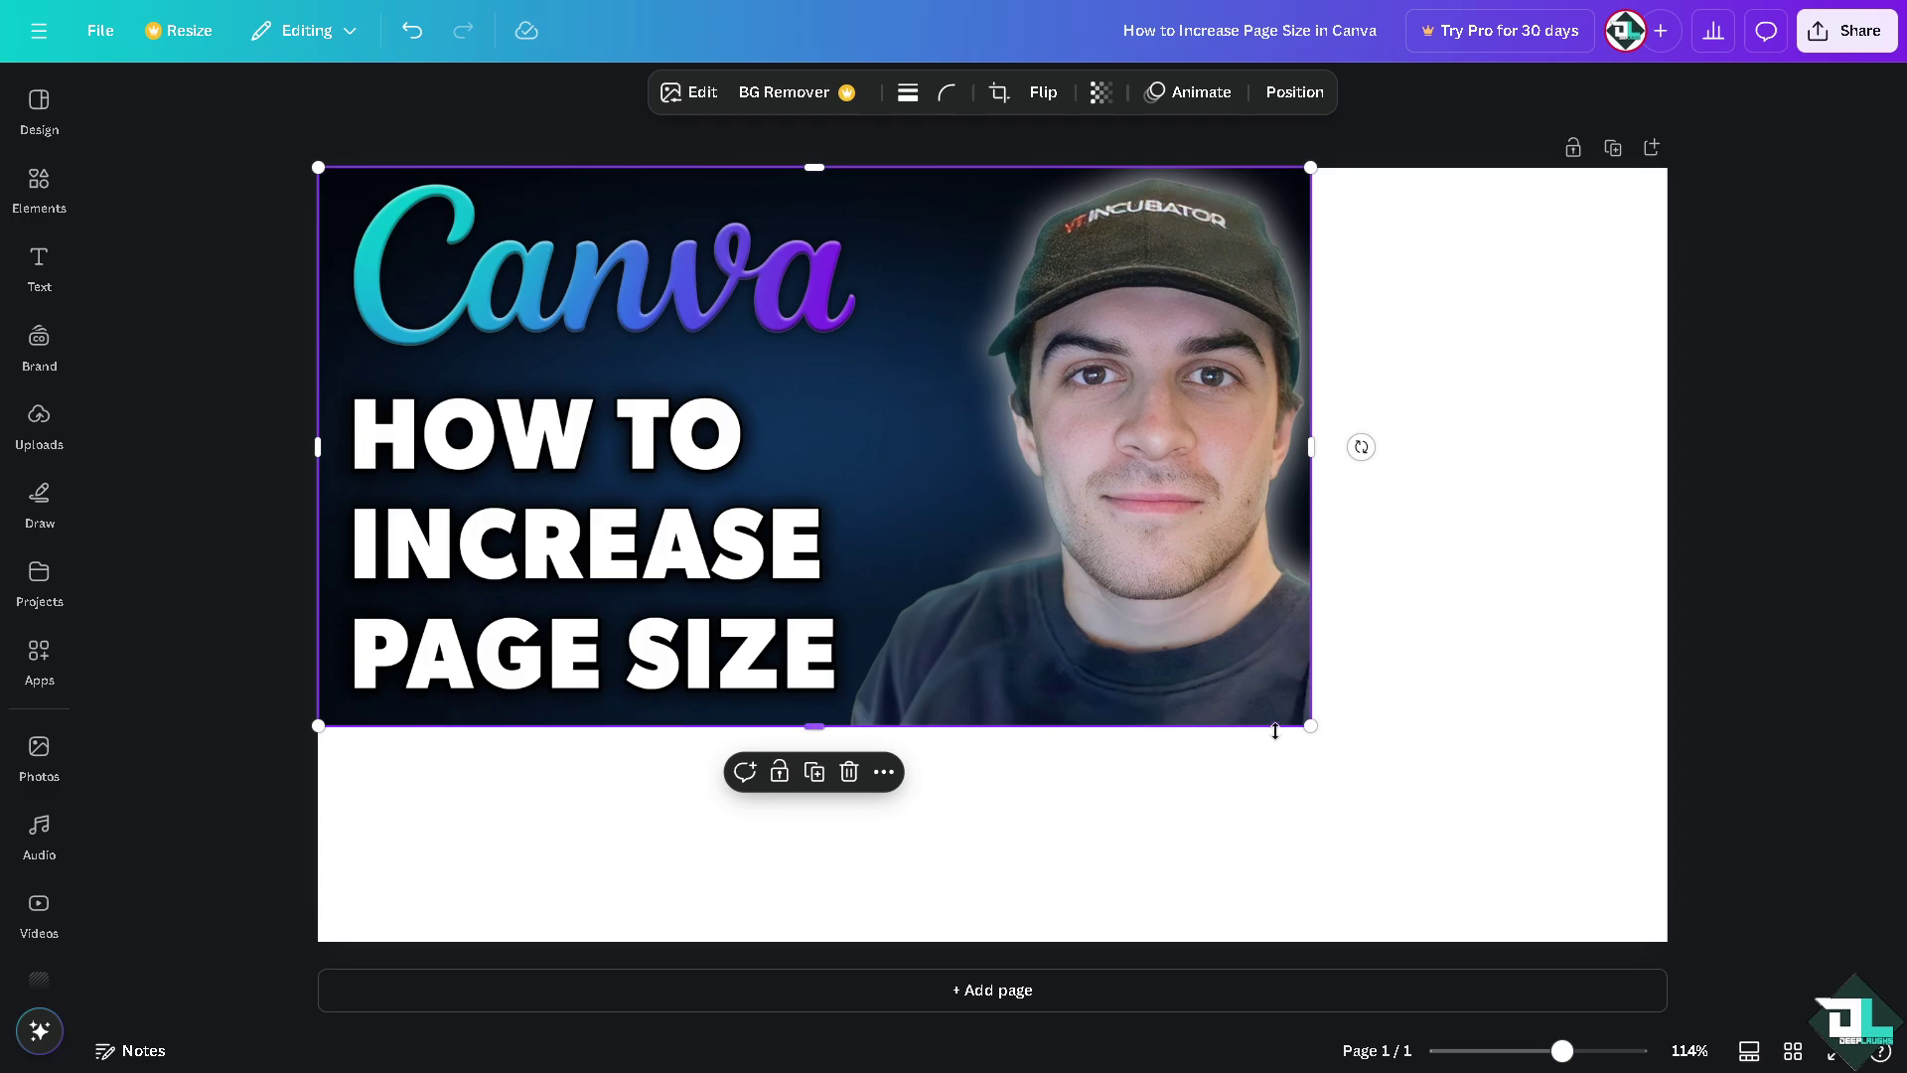
pyautogui.moveTo(1313, 731); pyautogui.dragTo(805, 473)
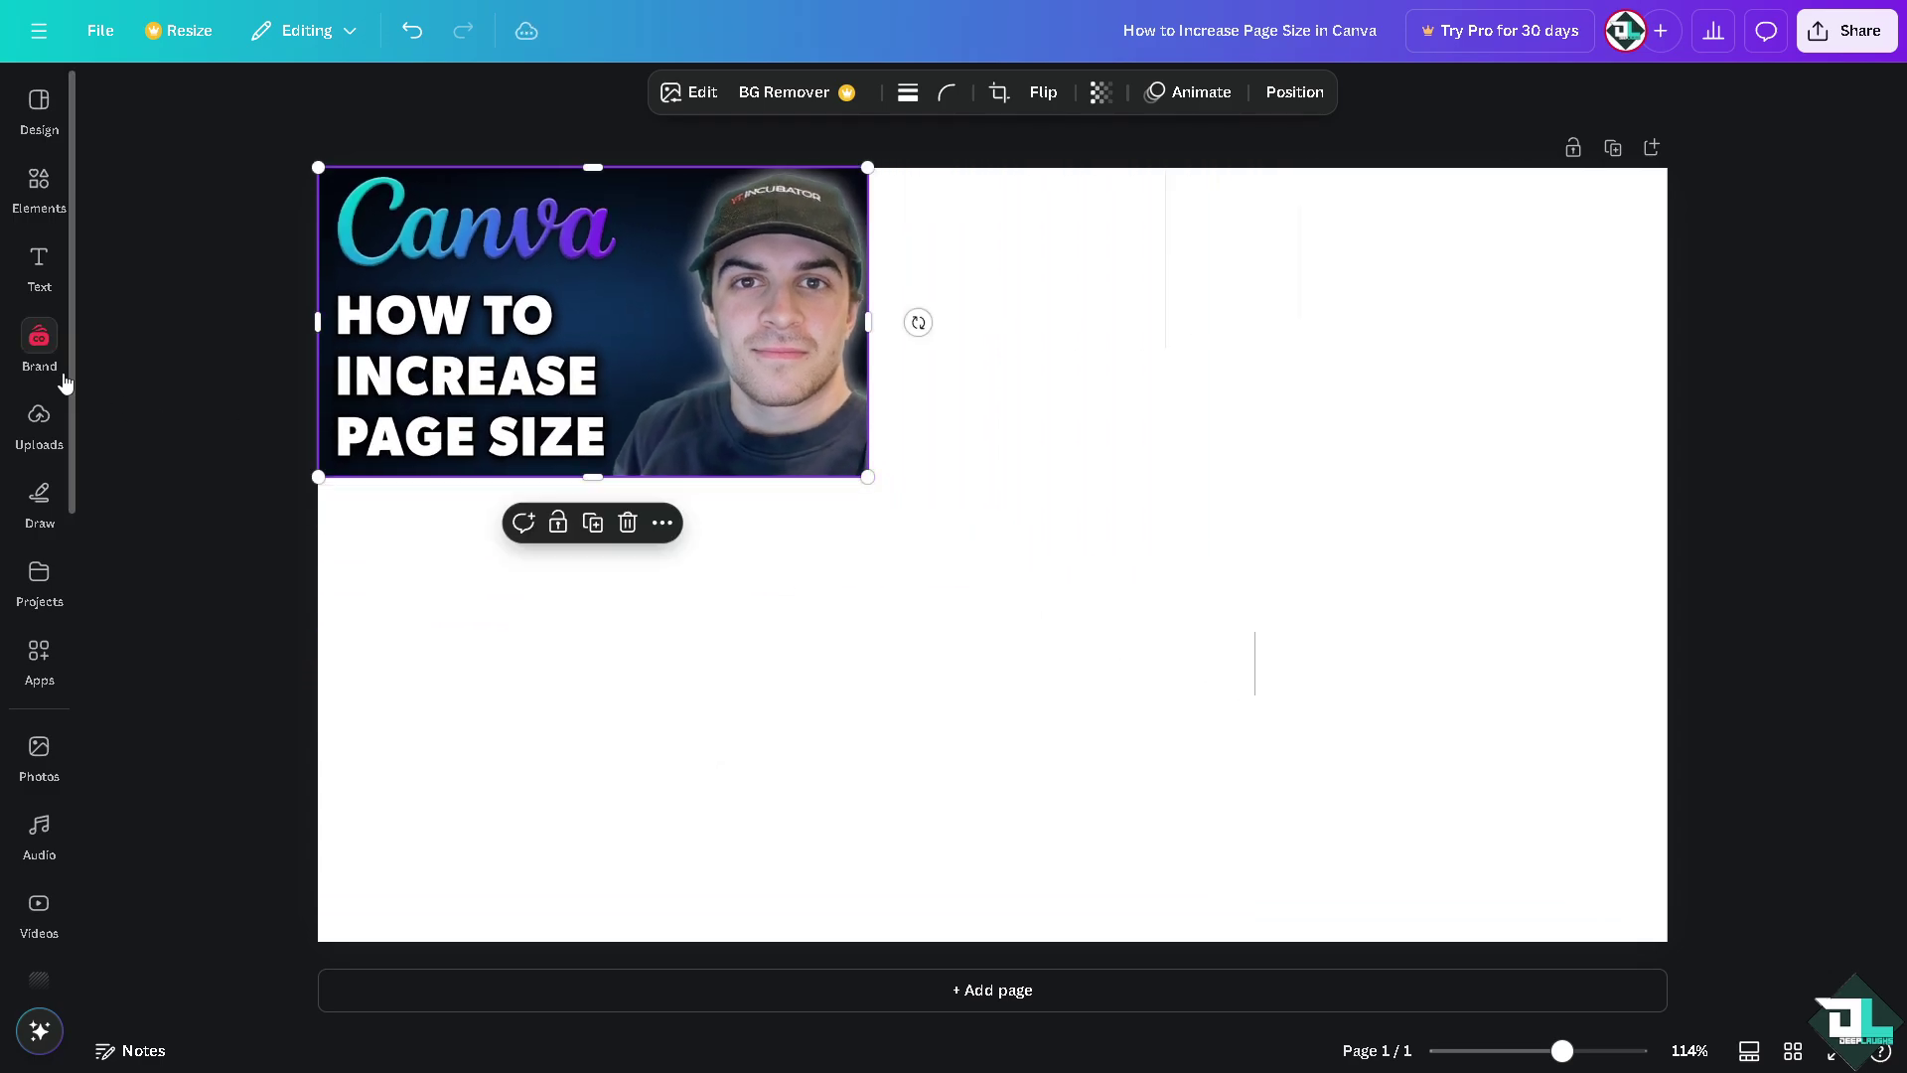
pyautogui.click(39, 906)
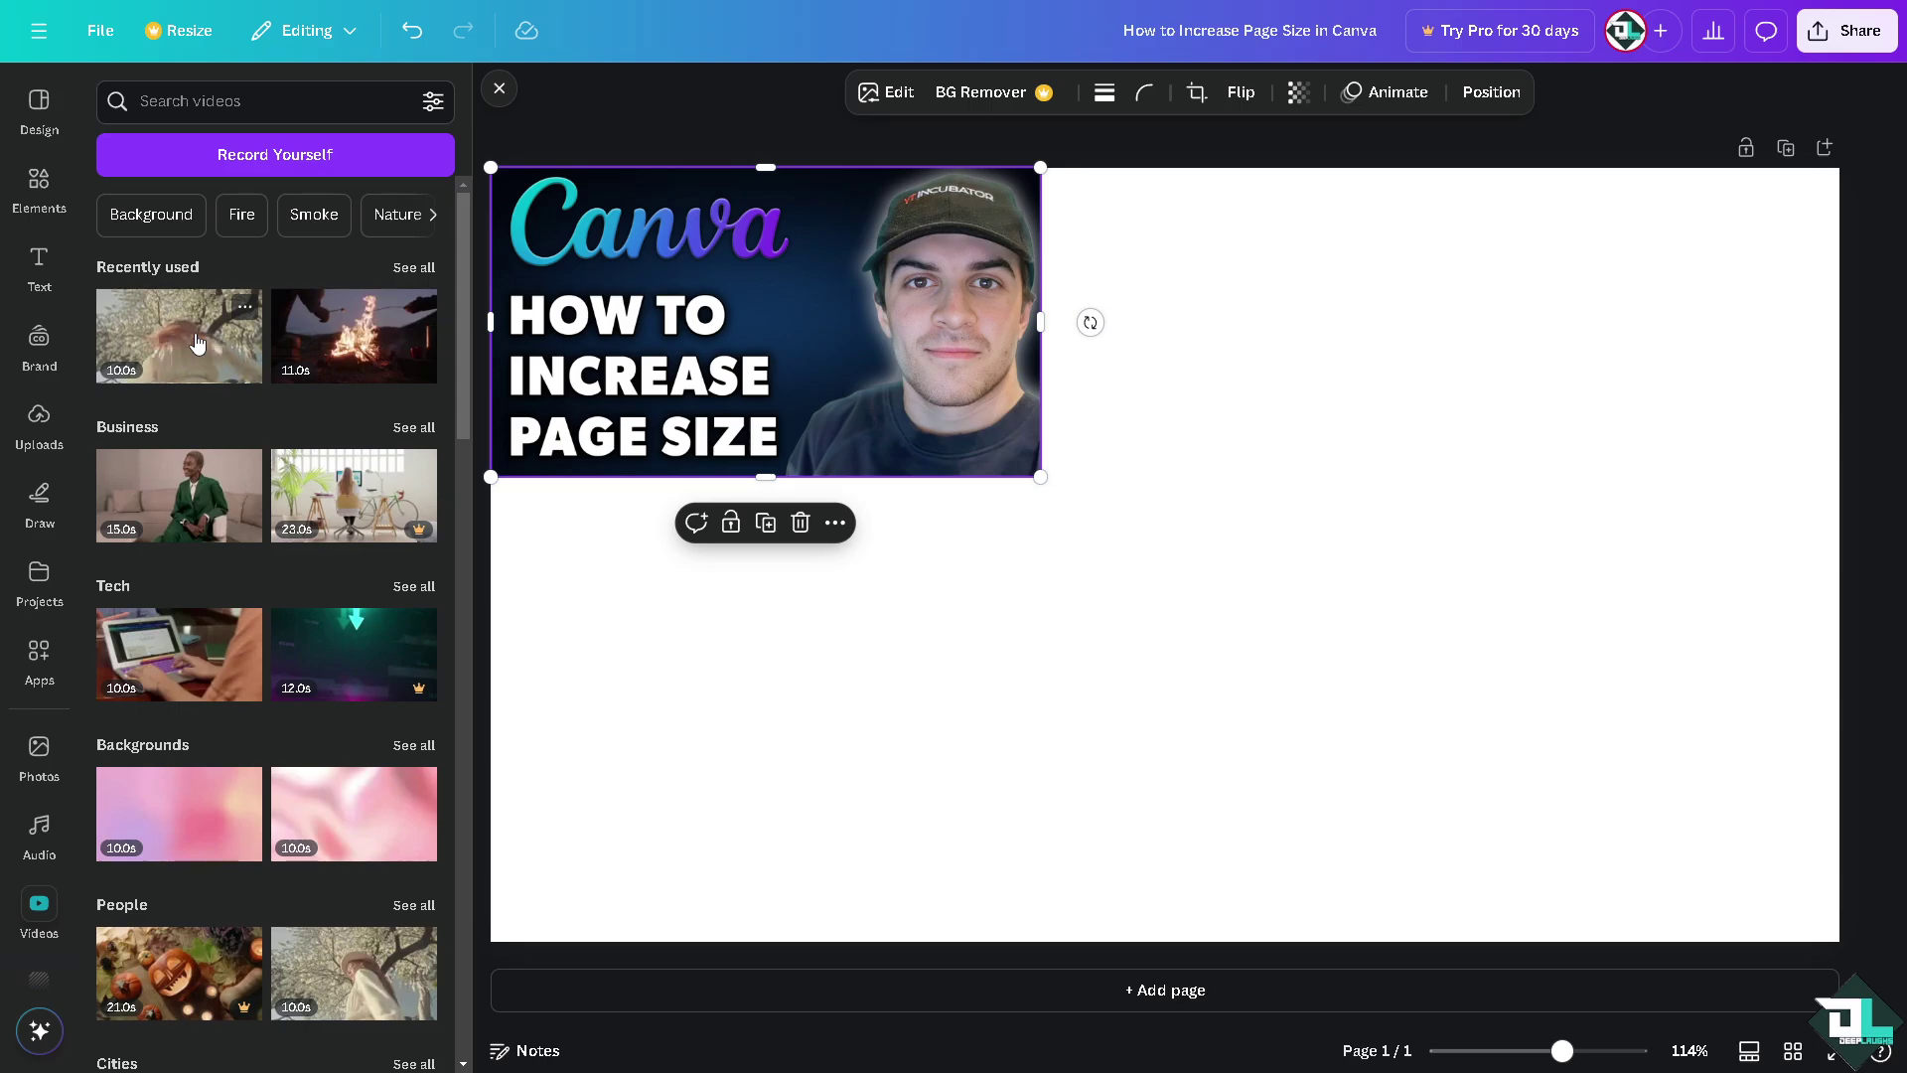
# Add the campfire video and size it to fill the page's right side, full height
pyautogui.click(354, 335)
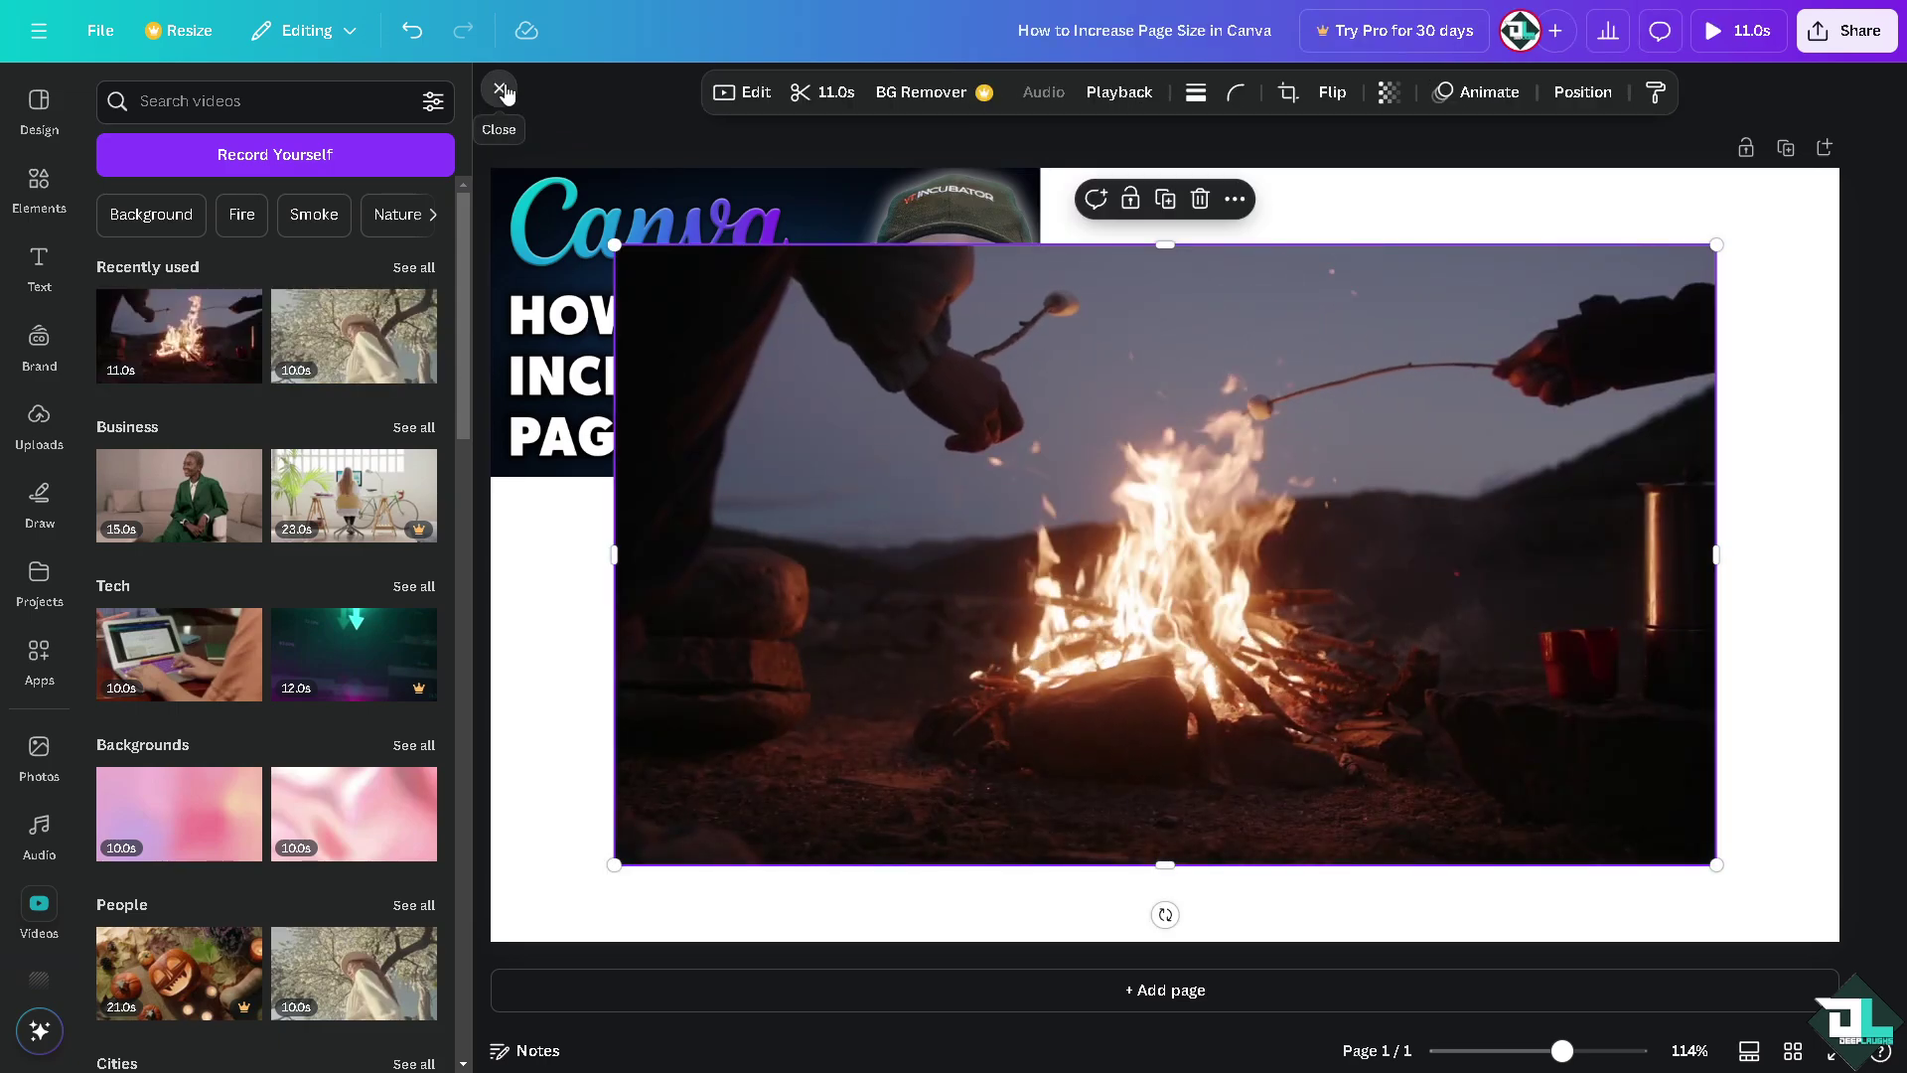
pyautogui.click(498, 88)
pyautogui.moveTo(832, 407); pyautogui.dragTo(894, 348)
pyautogui.moveTo(569, 788); pyautogui.dragTo(871, 610)
pyautogui.moveTo(1267, 617); pyautogui.dragTo(1264, 939)
# Duplicate the thumbnail directly below the original and play the full-screen preview
pyautogui.click(727, 392)
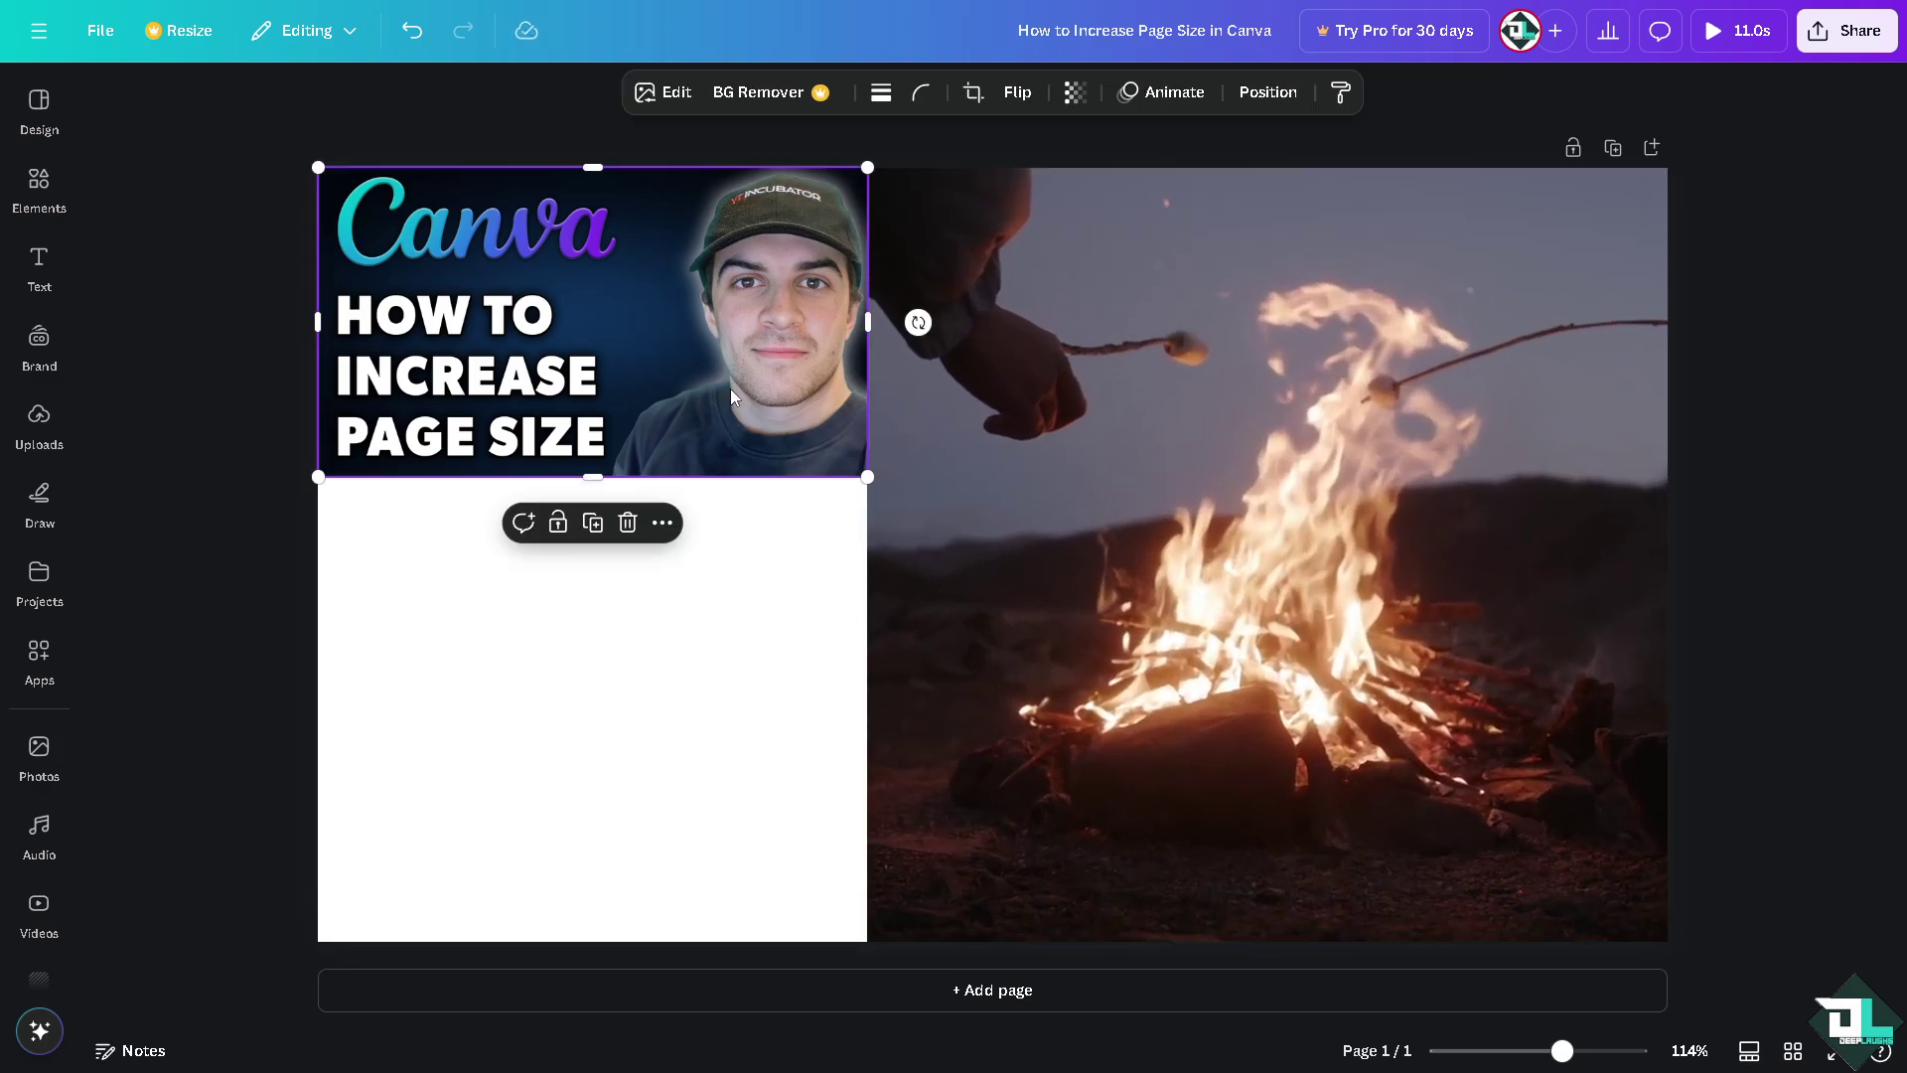
pyautogui.hotkey('ctrl', 'd')
pyautogui.moveTo(730, 390); pyautogui.dragTo(699, 664)
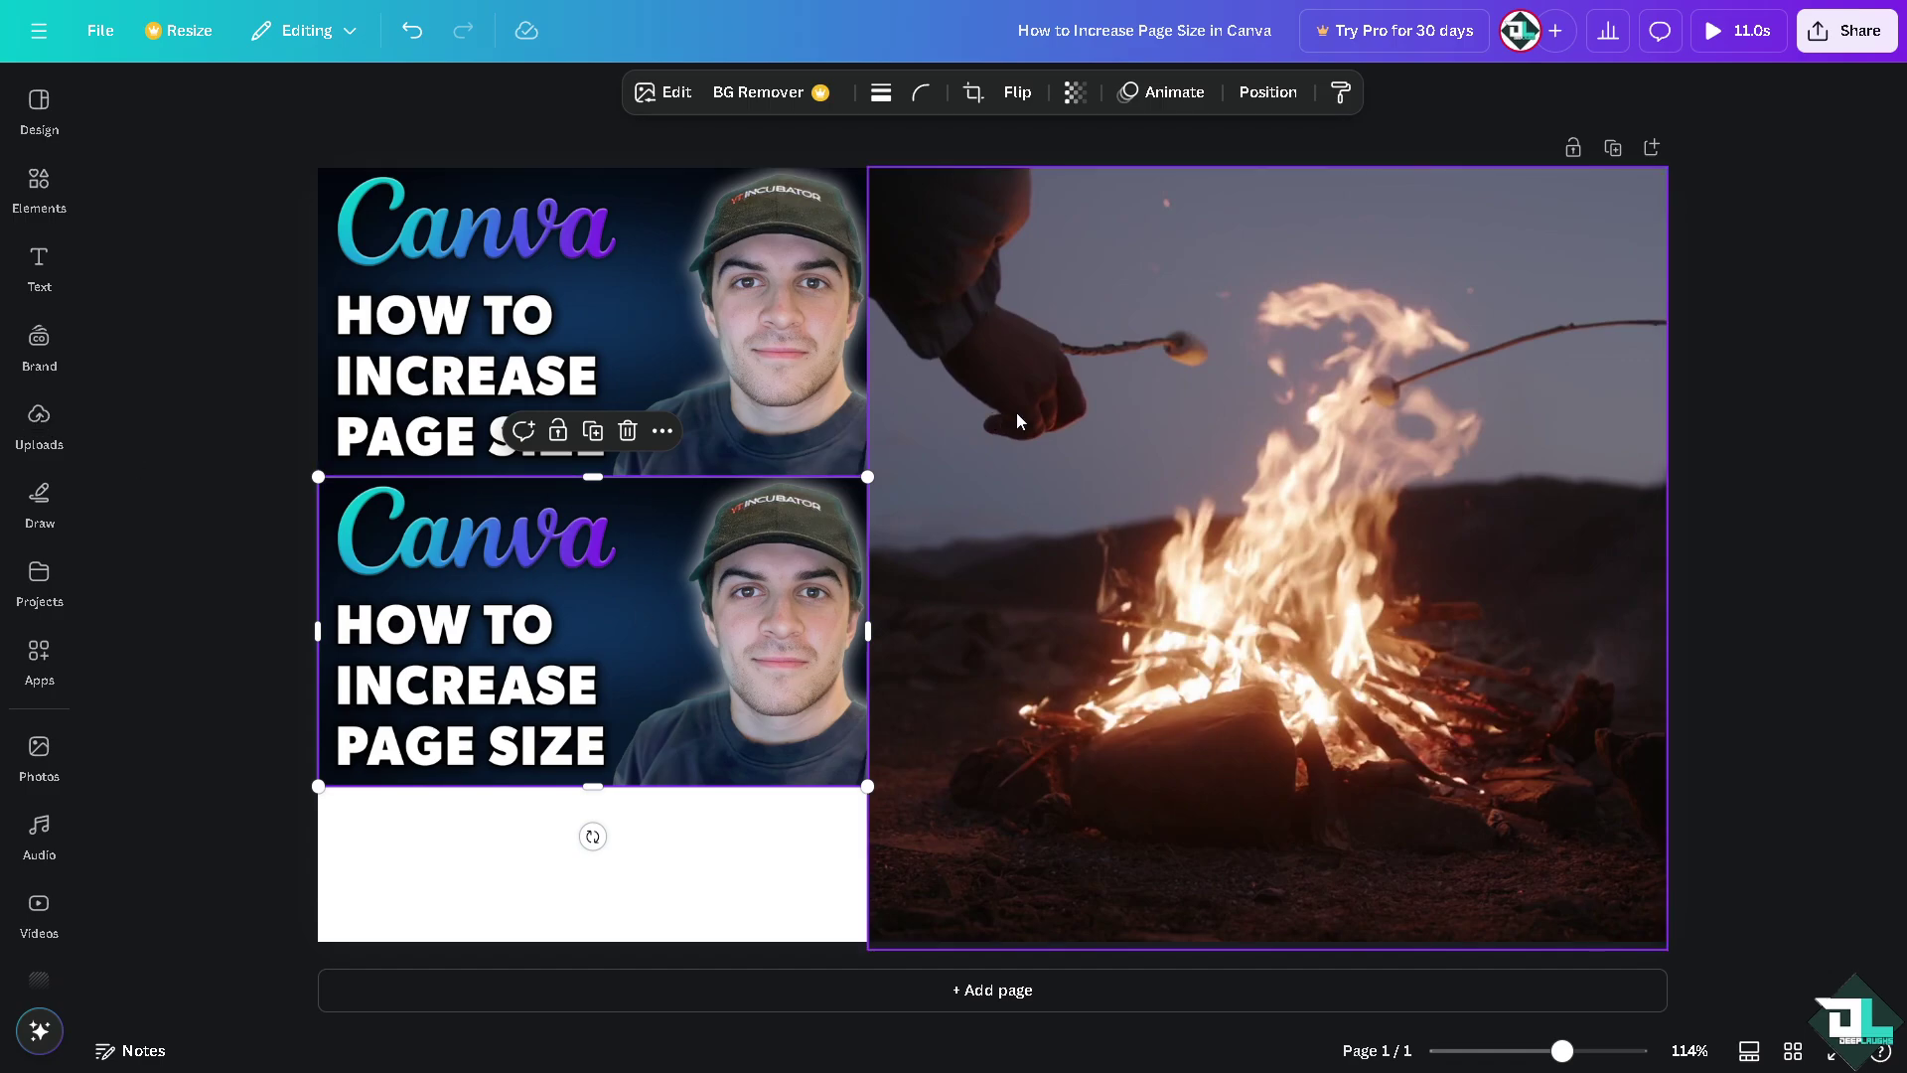
pyautogui.click(1741, 47)
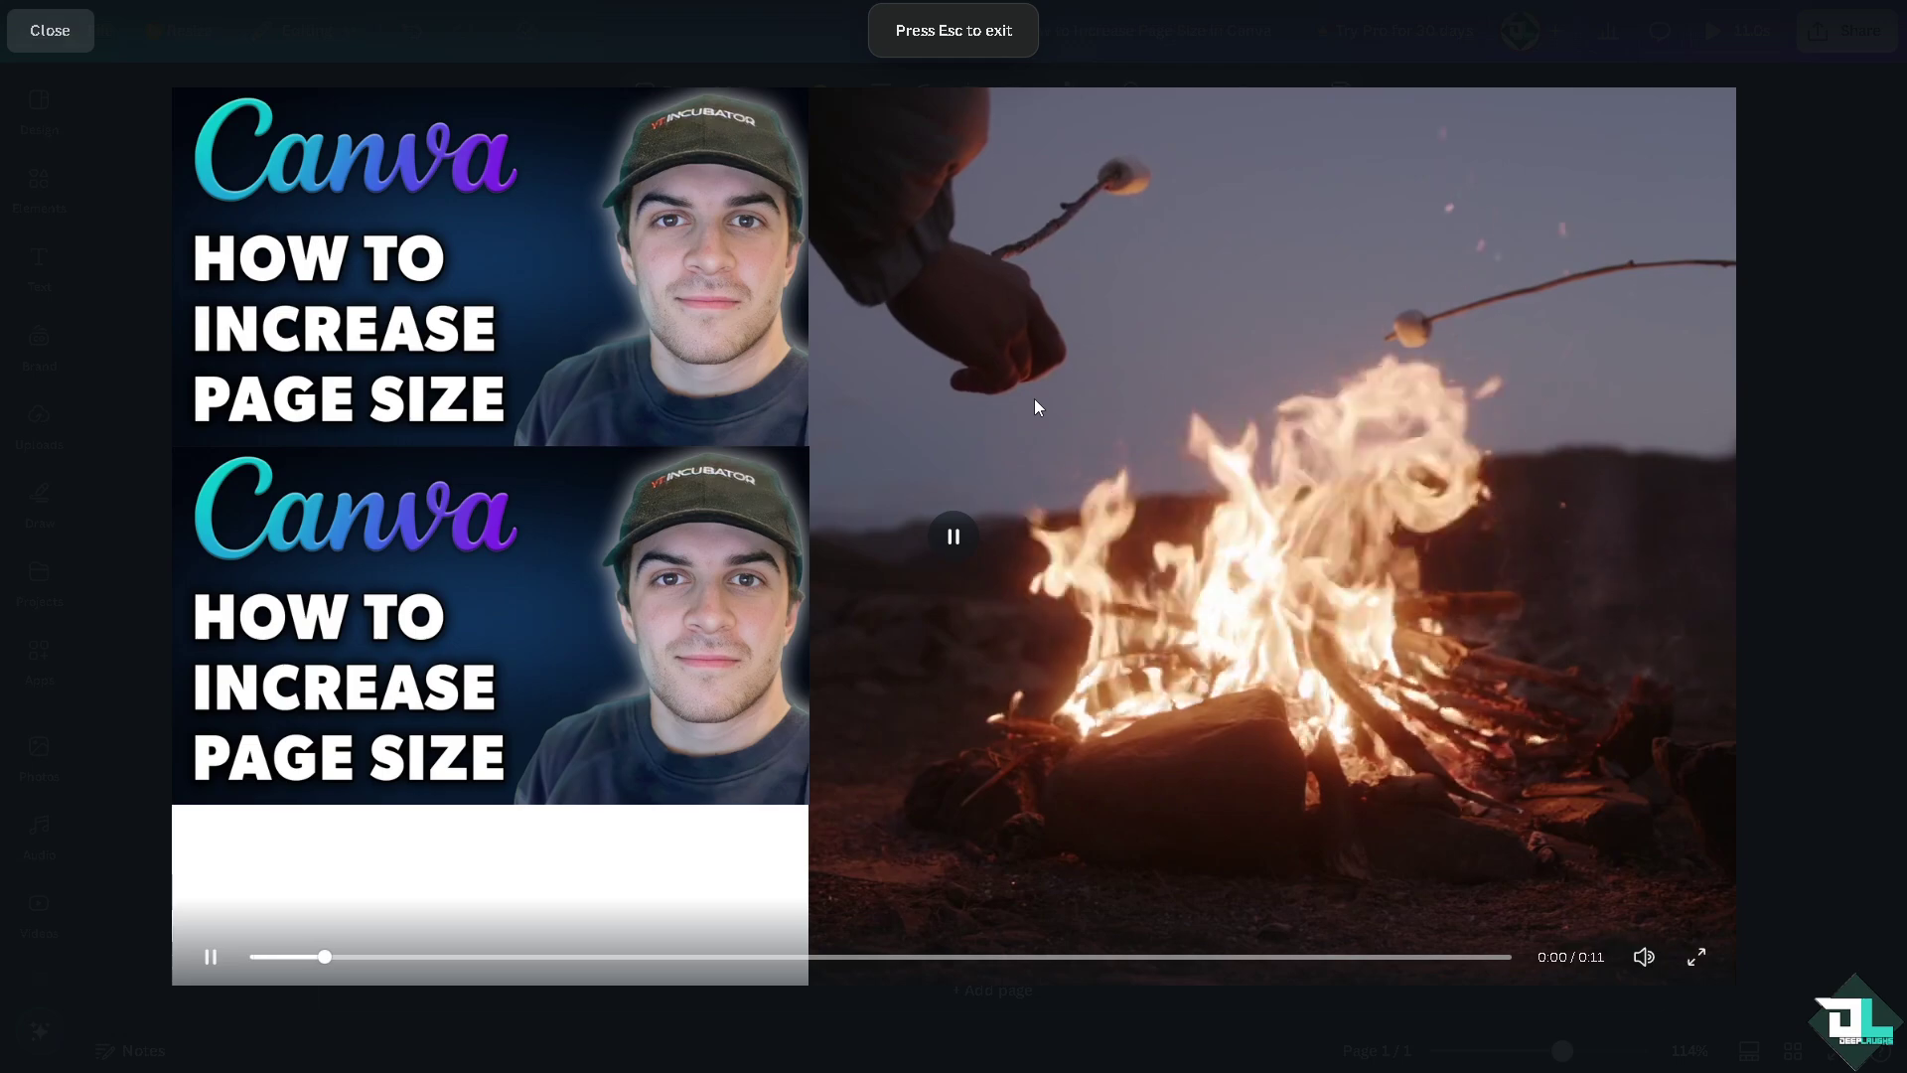